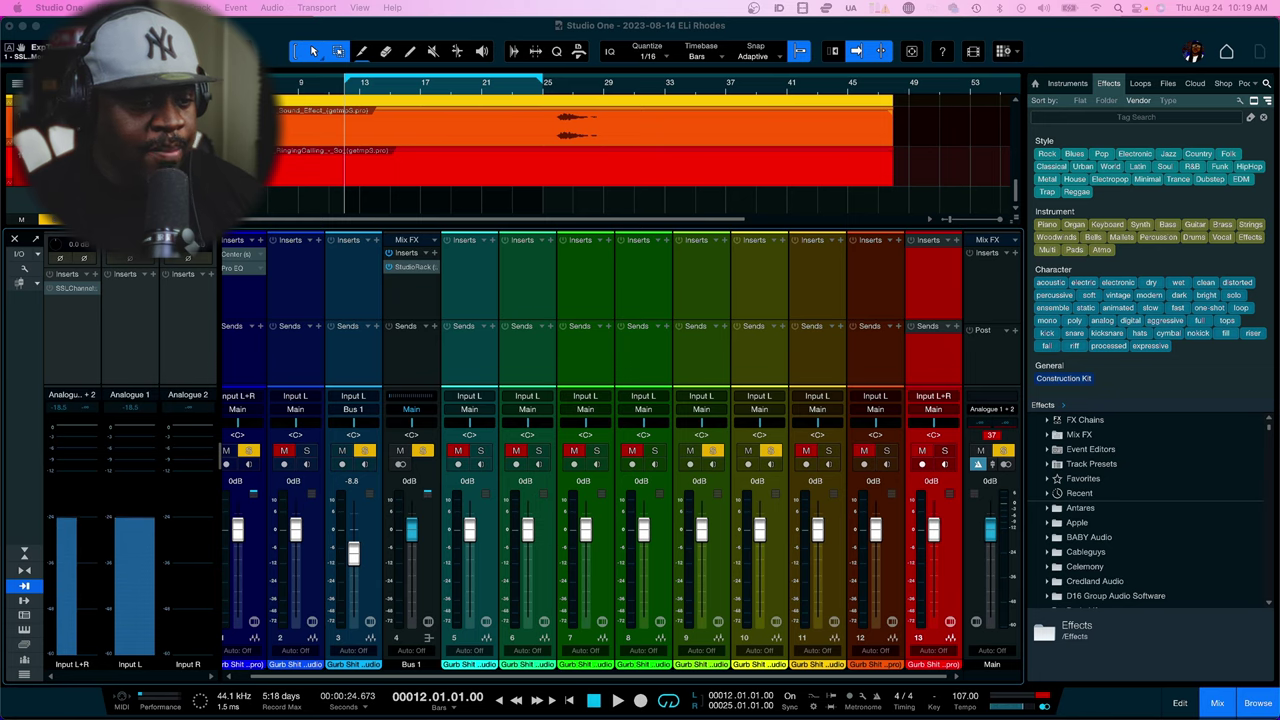
Open the StudioRack insert on Bus 1 and look up the It's A Vibe Vocal preset file in its load dialog
left_click(414, 268)
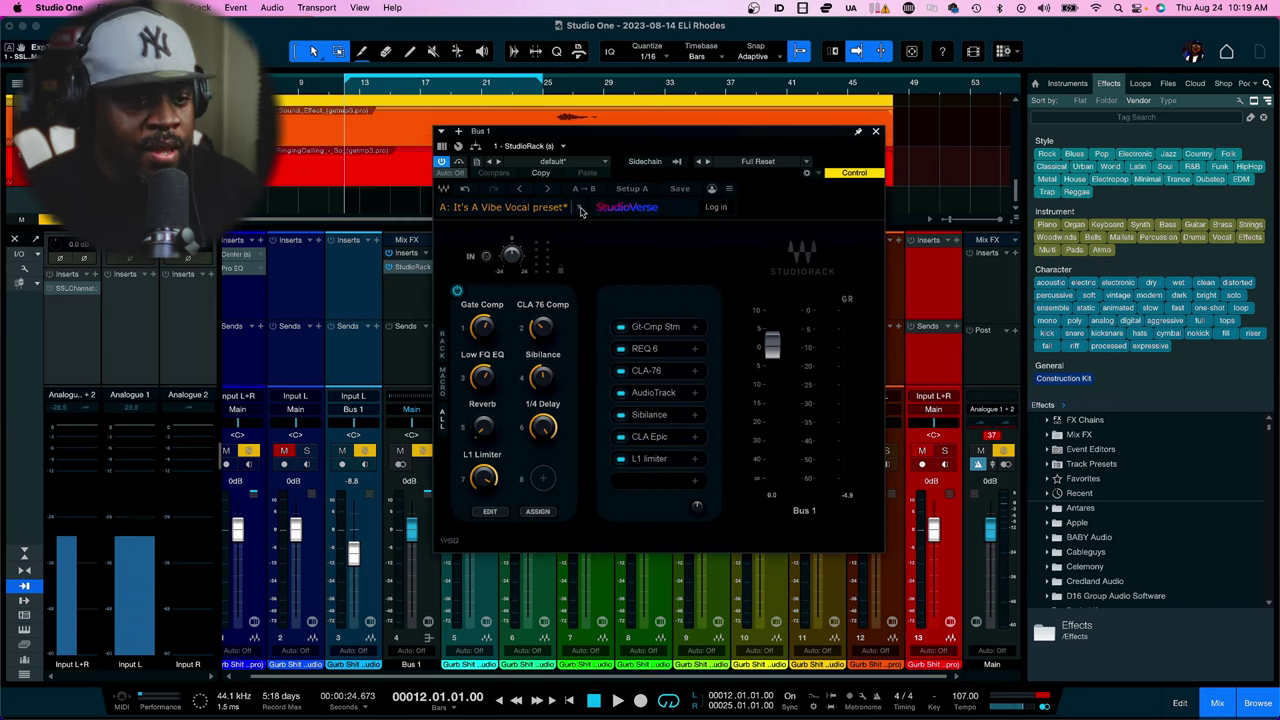
left_click(579, 210)
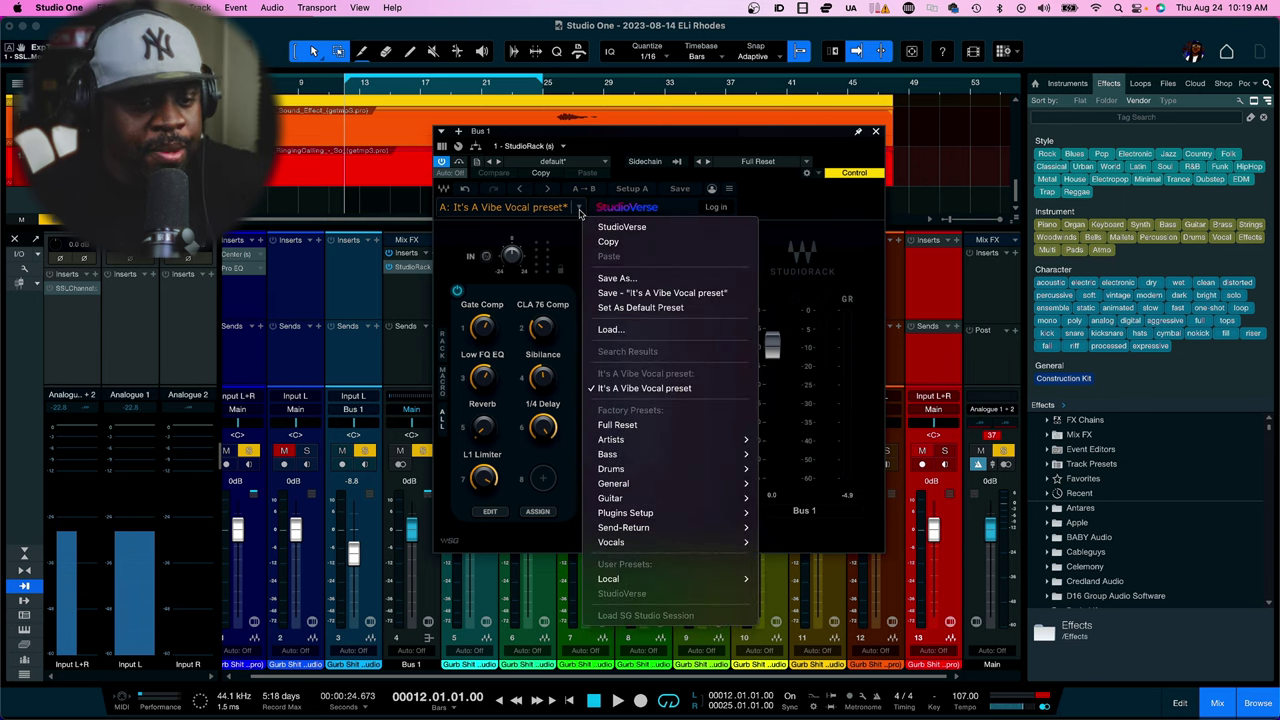
left_click(645, 331)
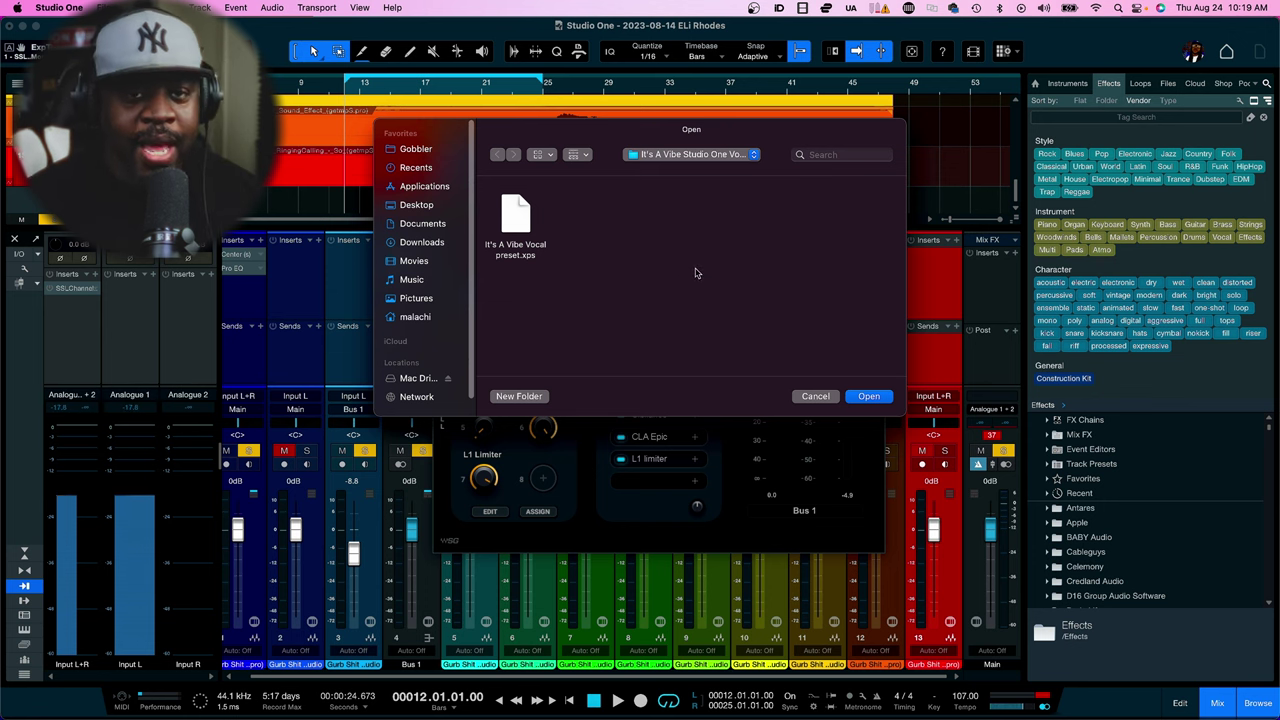
left_click(815, 397)
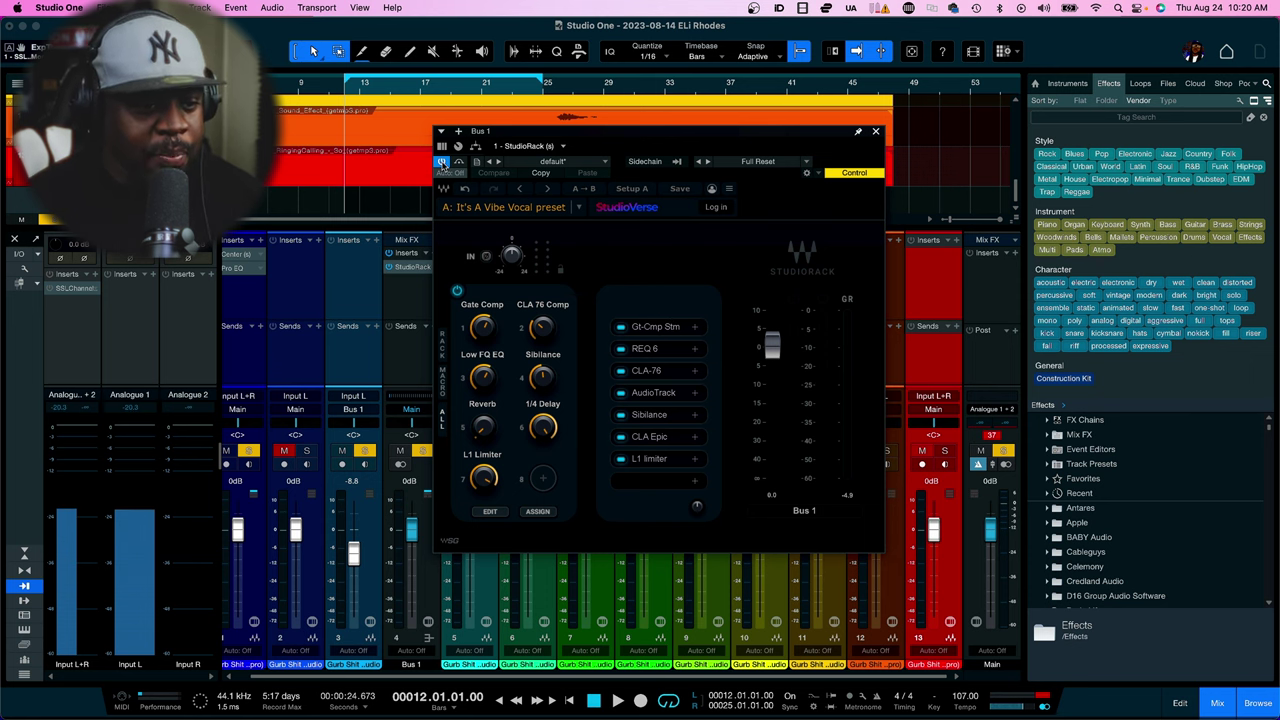
Bypass StudioRack on Bus 1 and reset track 3's fader to 0 dB while playing the vocal from bar 12
left_click_drag(590, 133, 881, 143)
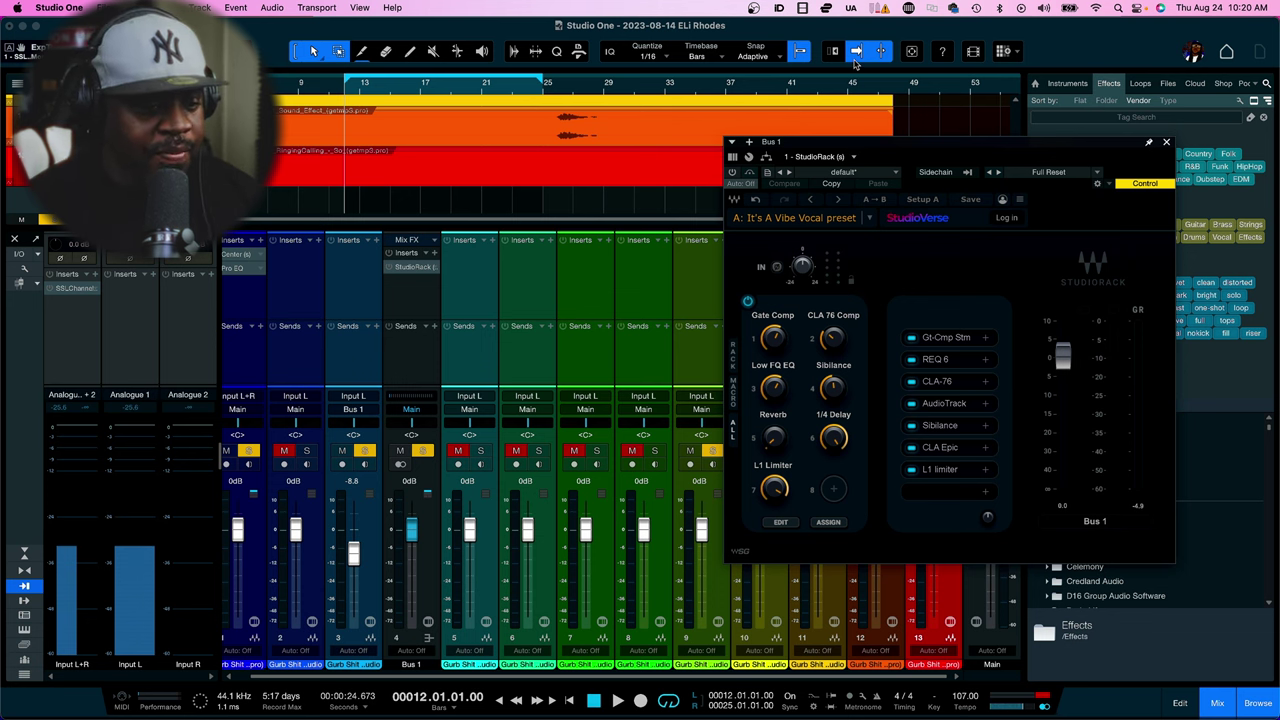
key("space")
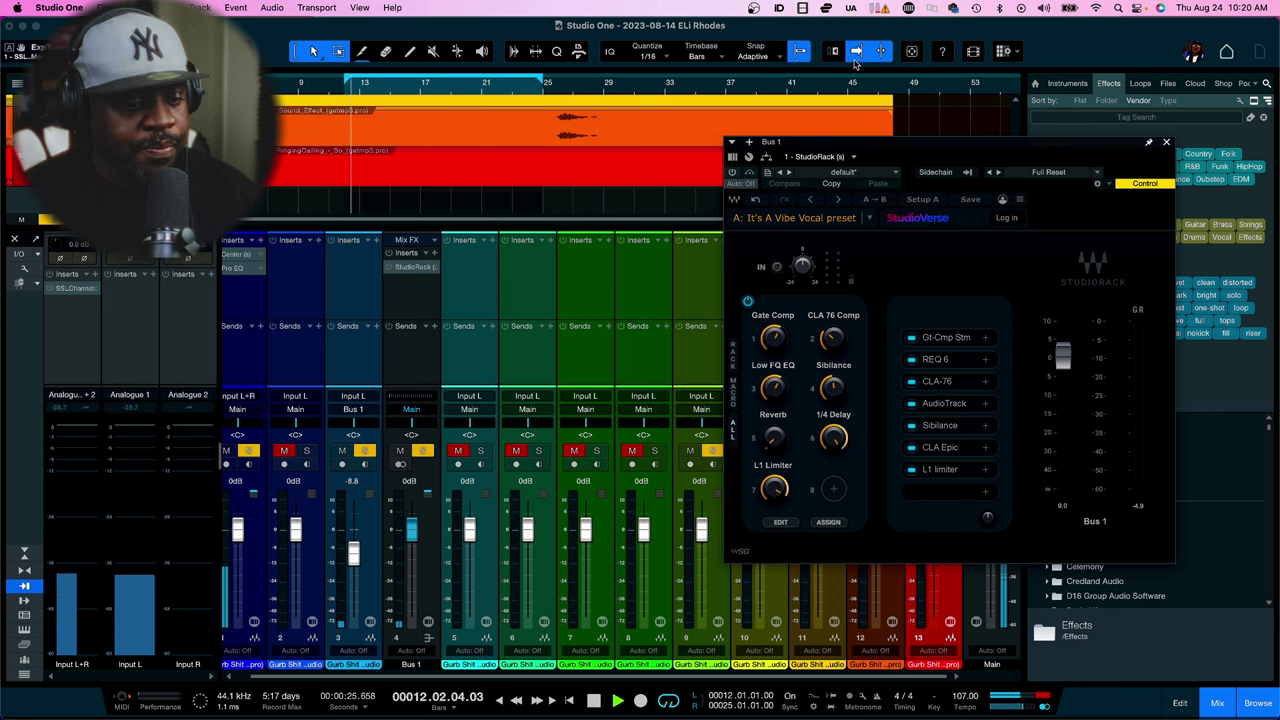
left_click(355, 556, "alt")
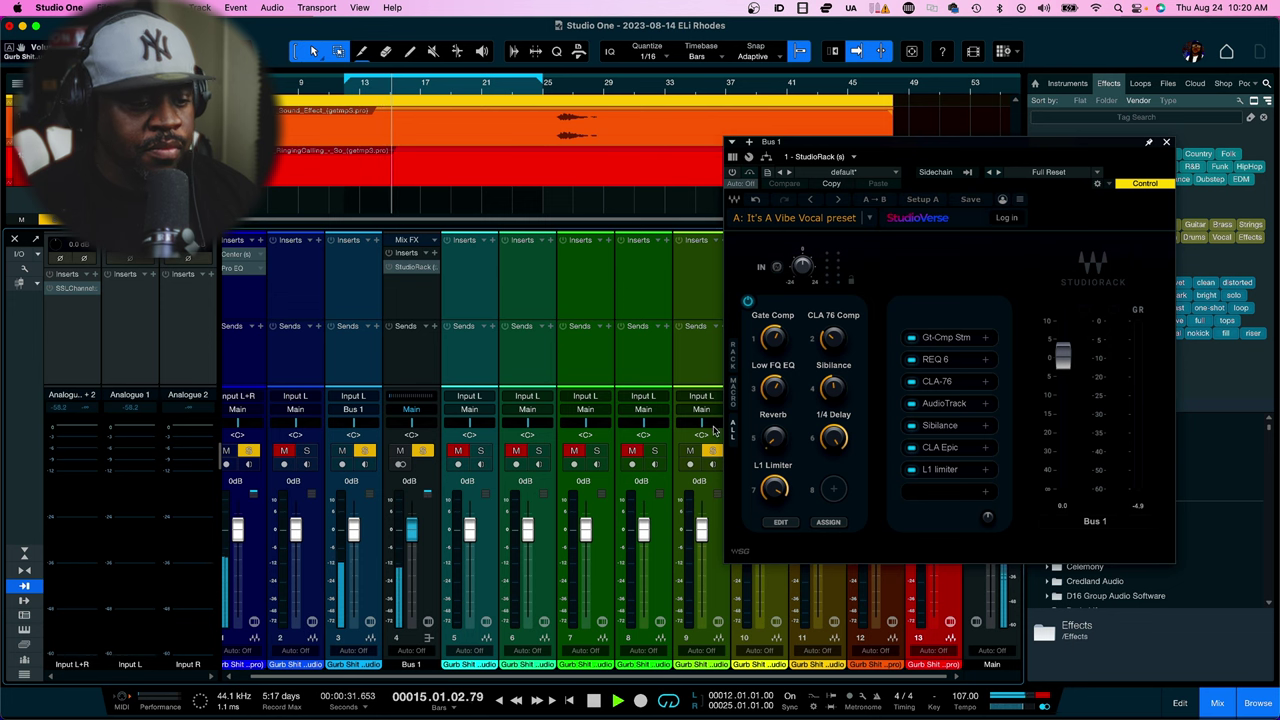
key("space")
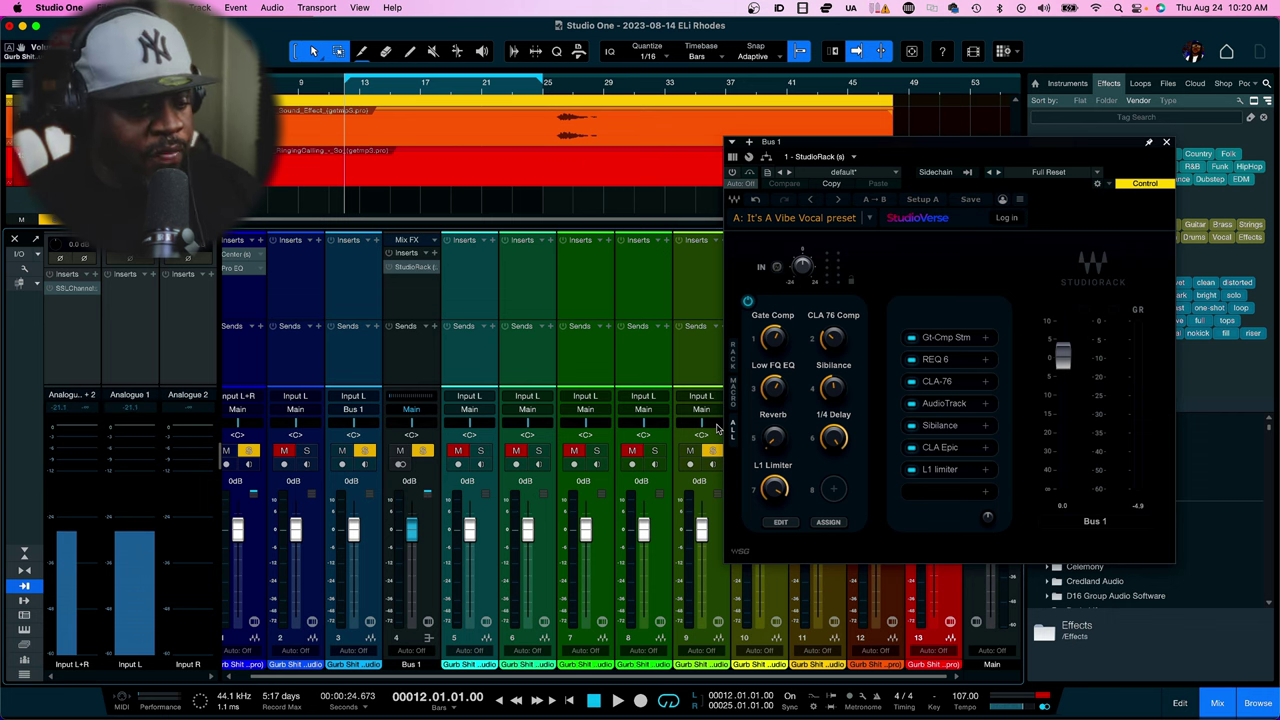
Check the SSLChannel plug-in on the Input L+R channel and play back the vocal with StudioRack bypassed
left_click(76, 288)
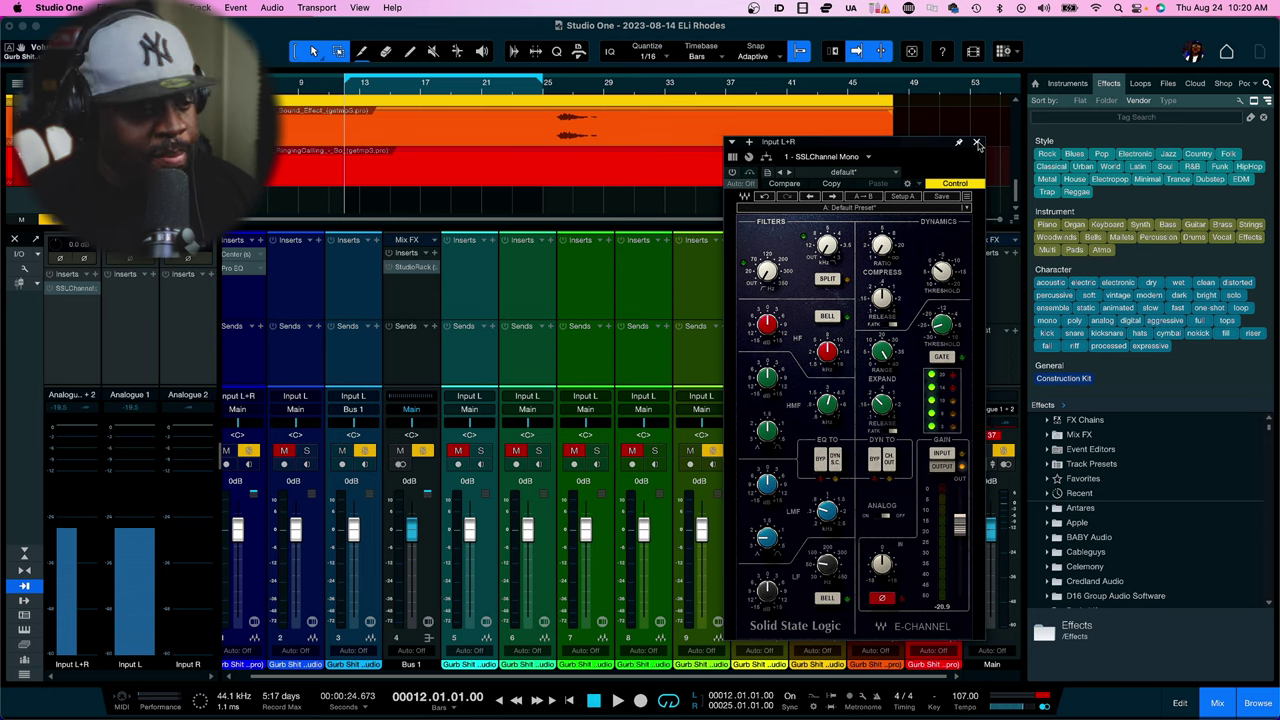
left_click(977, 143)
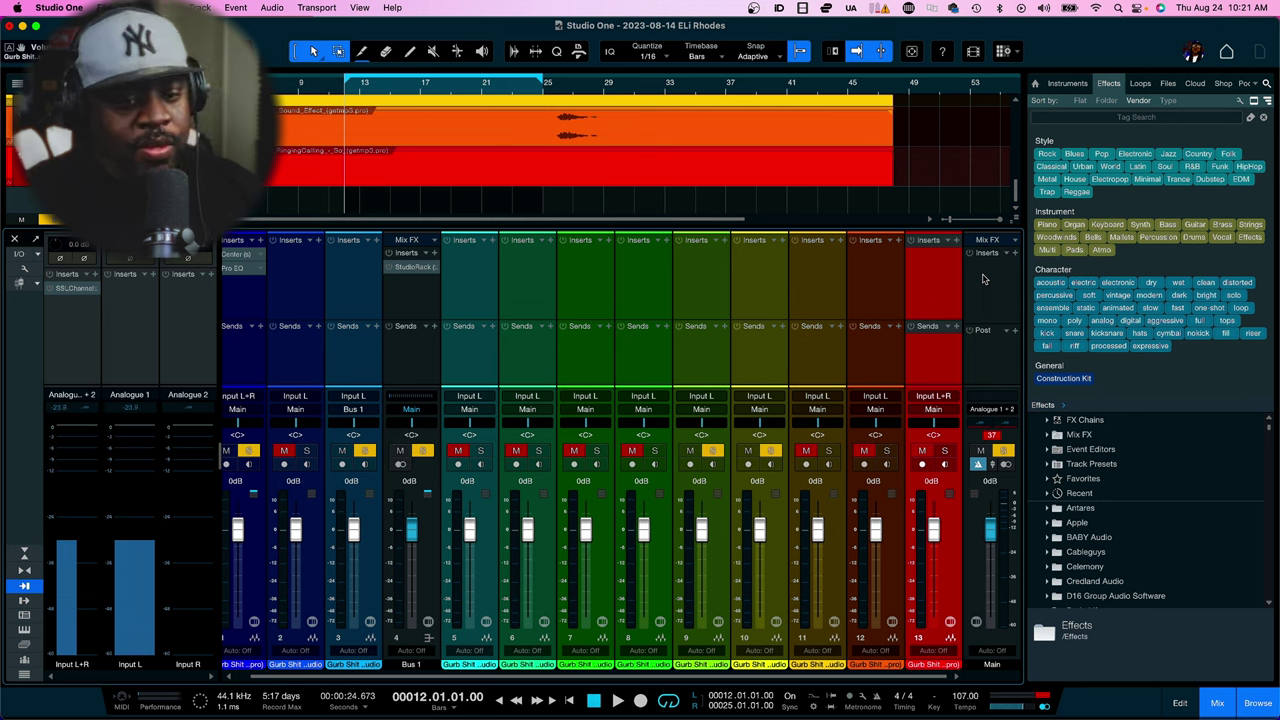
key("space")
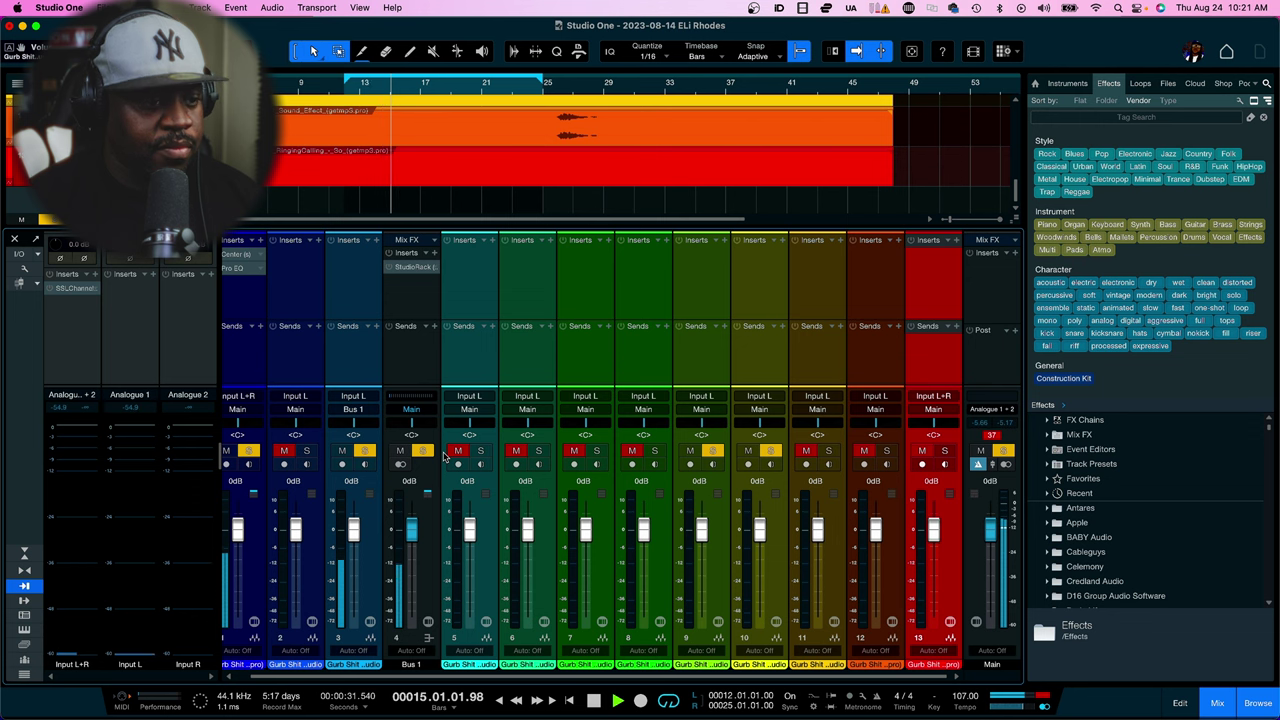
scroll(480, 152, "up", 3)
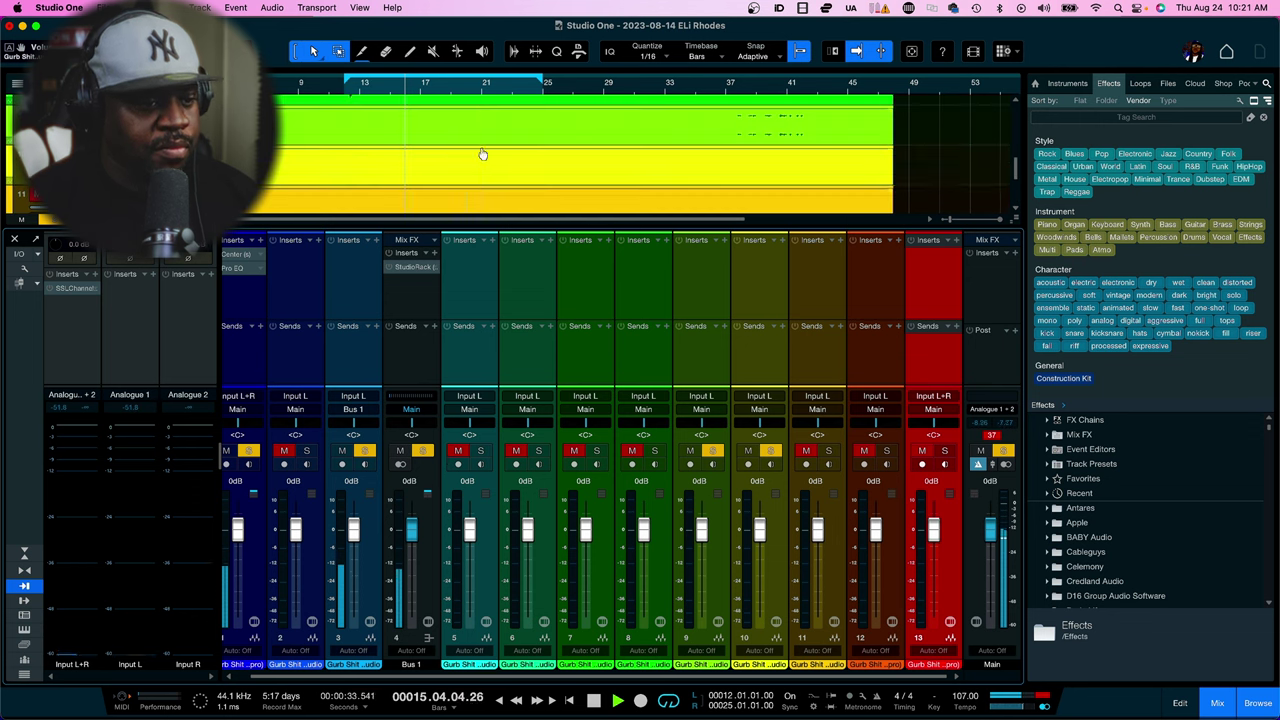
scroll(461, 157, "down", 2)
scroll(462, 157, "up", 5)
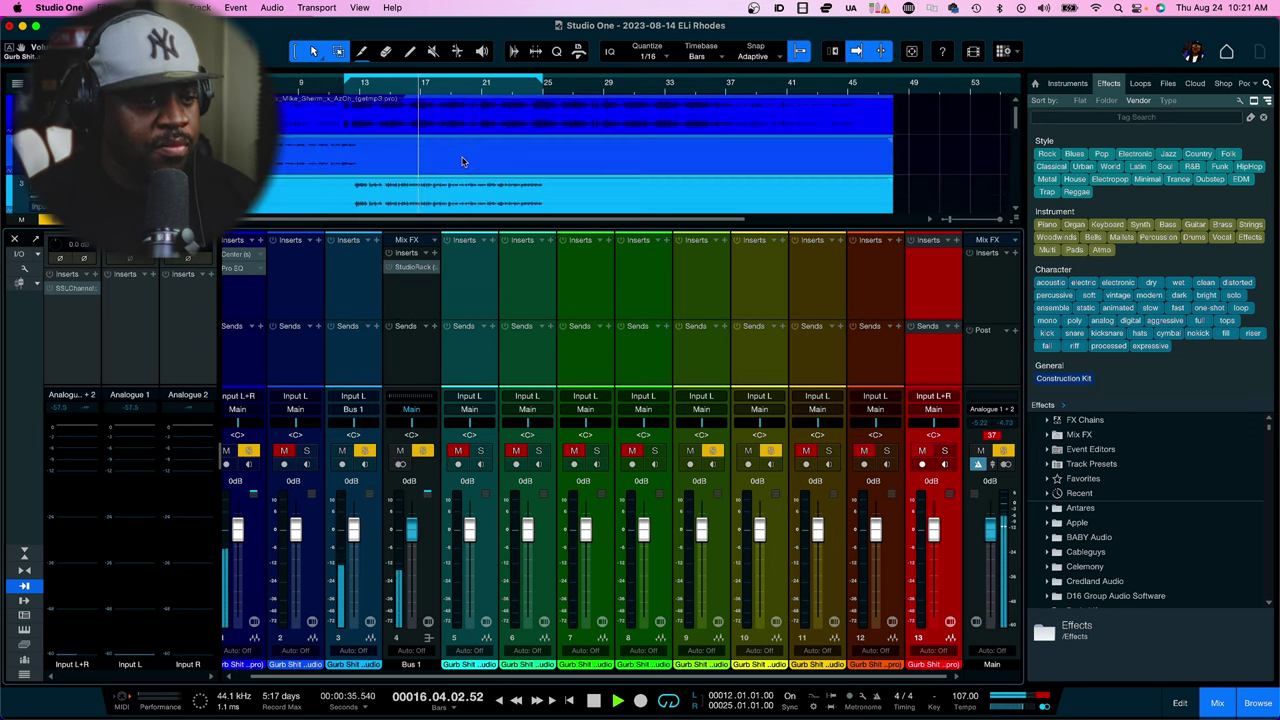
scroll(455, 165, "up", 1)
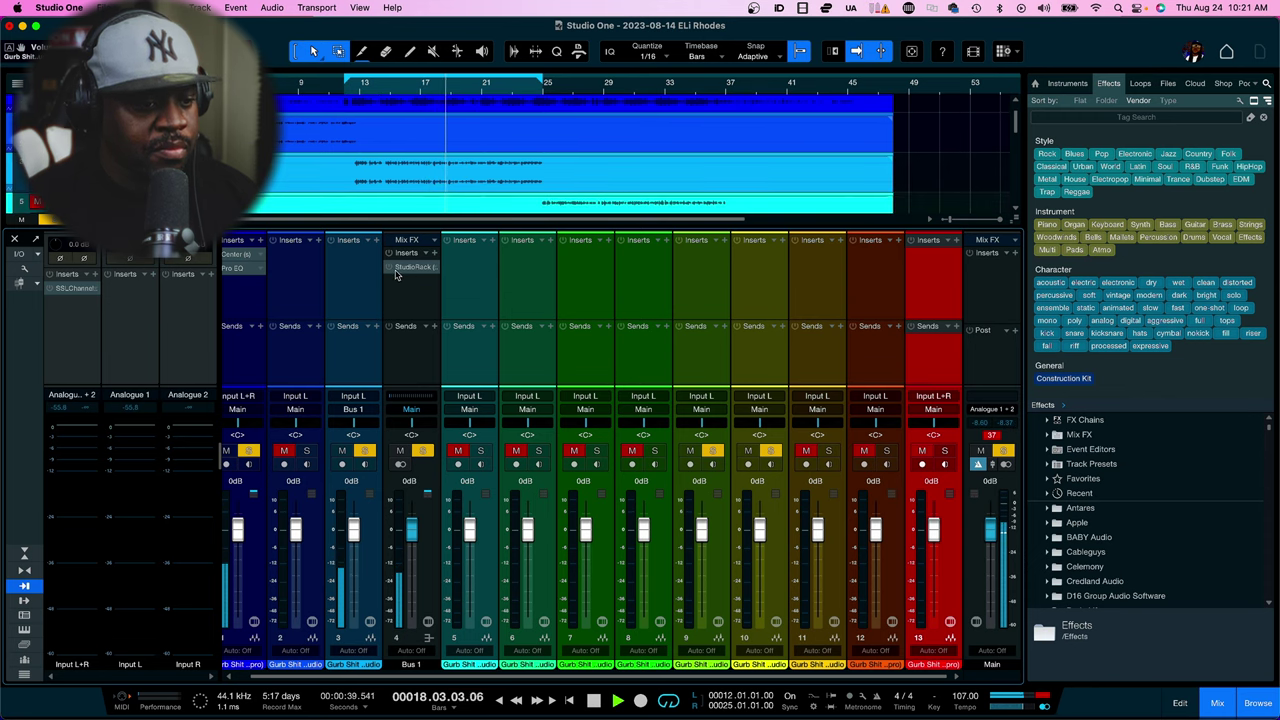
key("space")
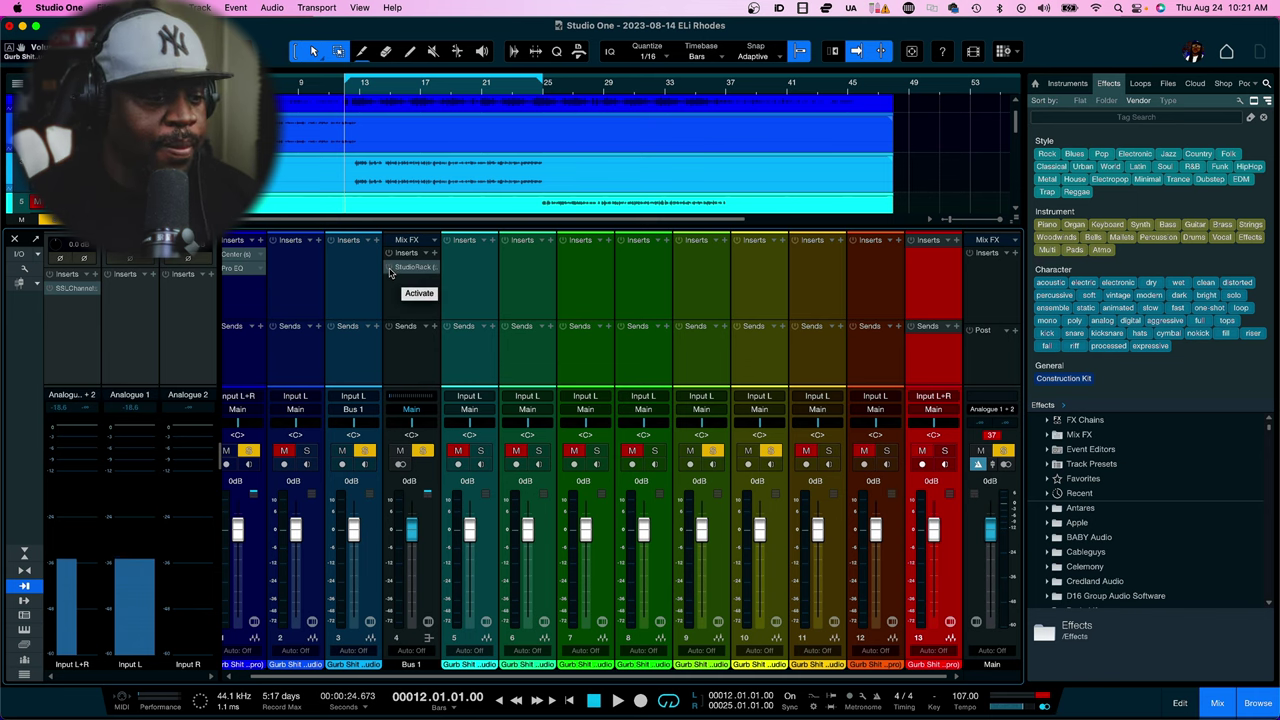
Activate StudioRack on Bus 1, lower track 3's fader to -7.4 dB during playback, and open the StudioRack window
key("space")
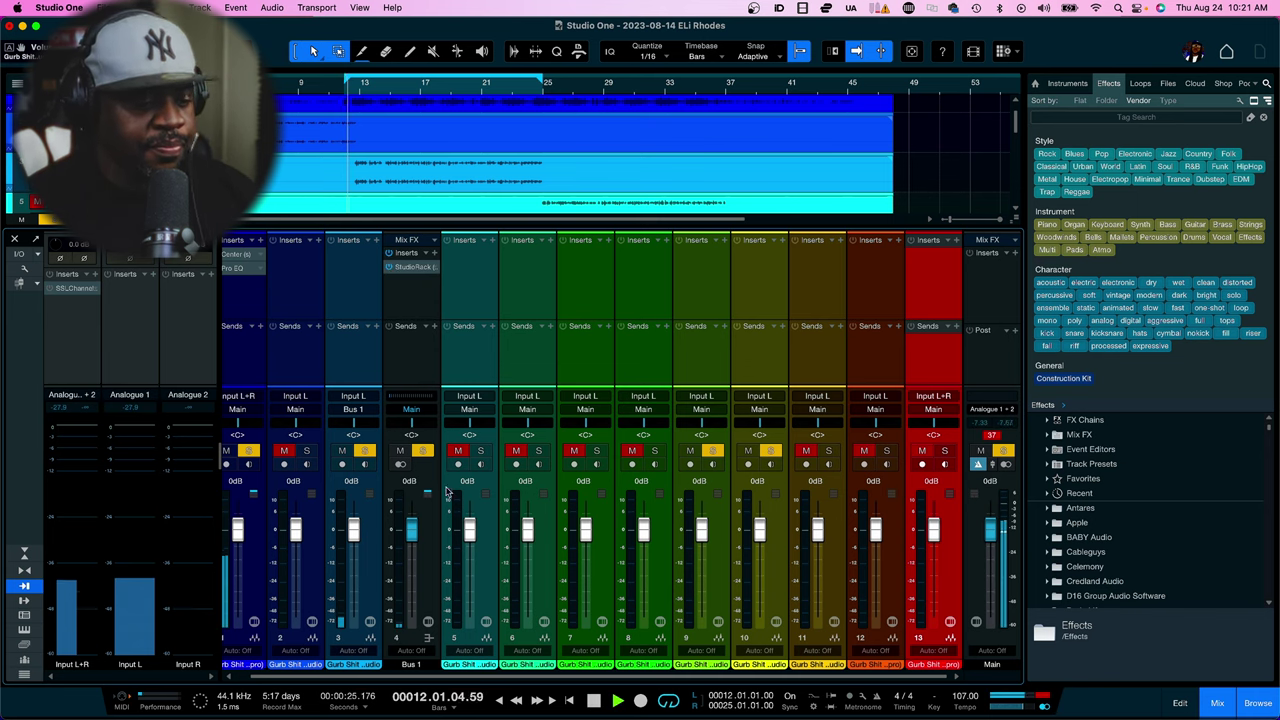
left_click_drag(353, 530, 352, 557)
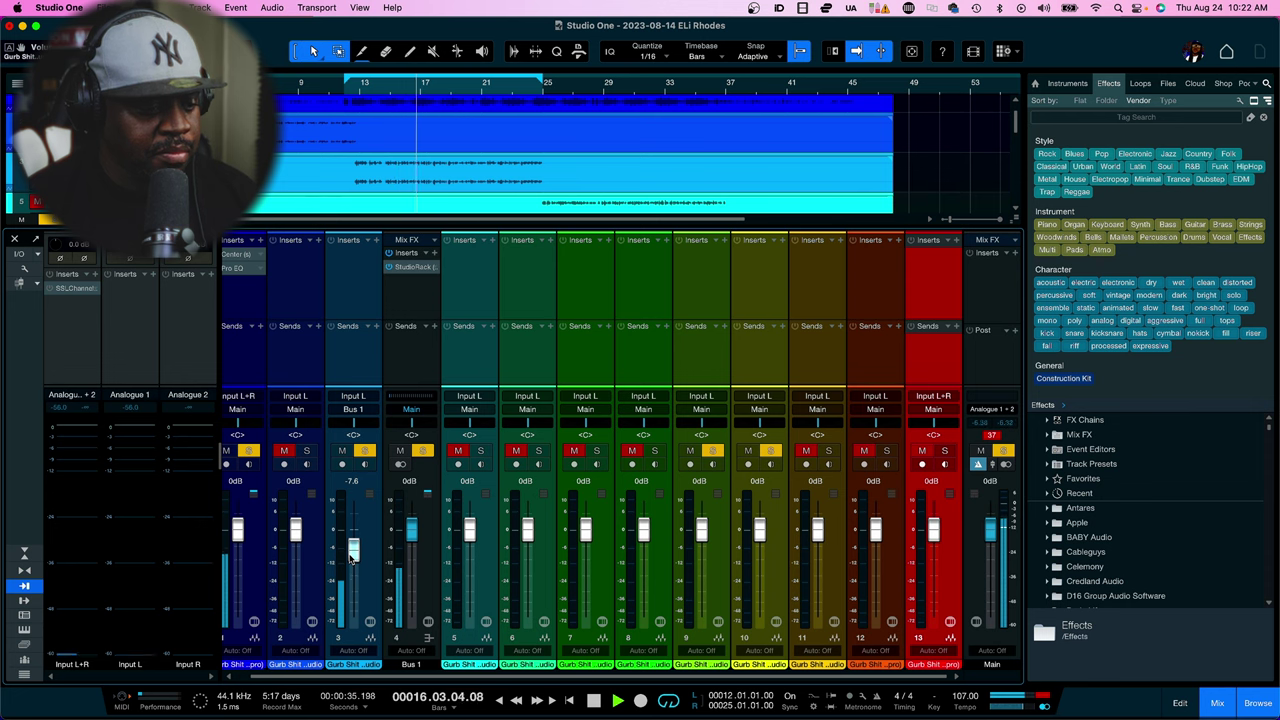
left_click(412, 266)
left_click_drag(982, 142, 672, 91)
key("space")
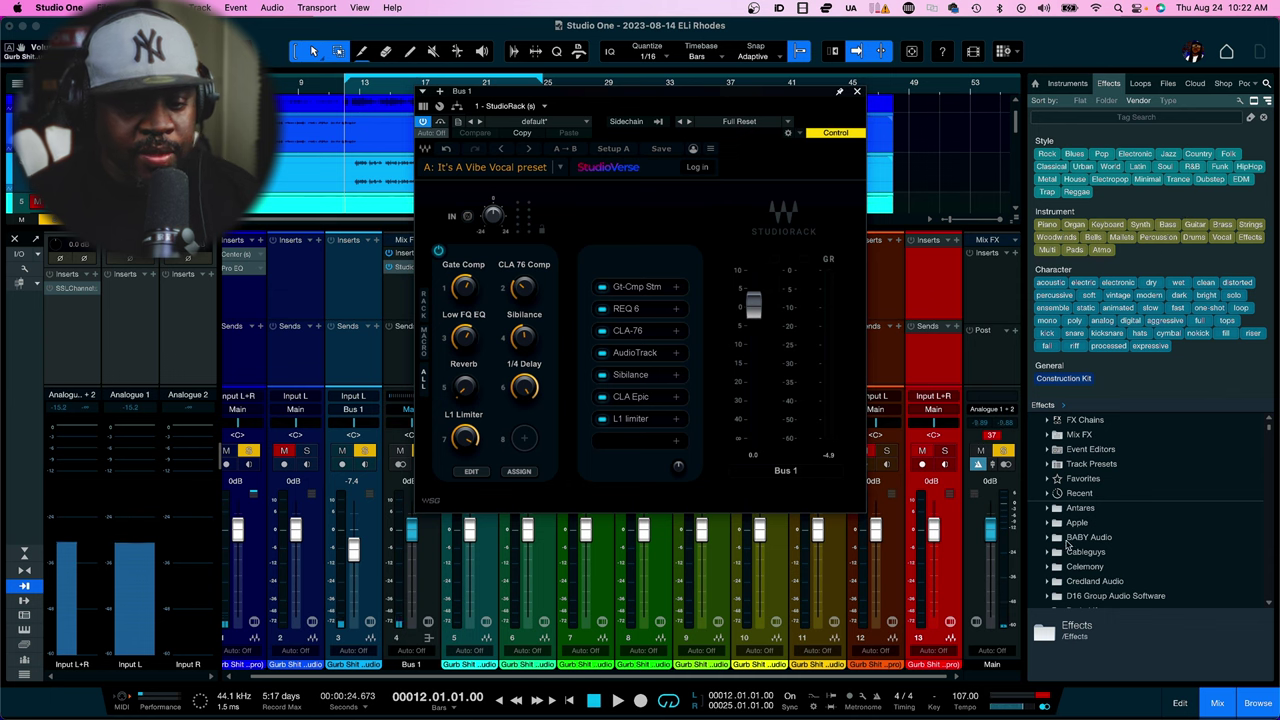
Lower track 3's fader to -9.3 dB and compare the Main output in mono and stereo during playback
left_click(1005, 465)
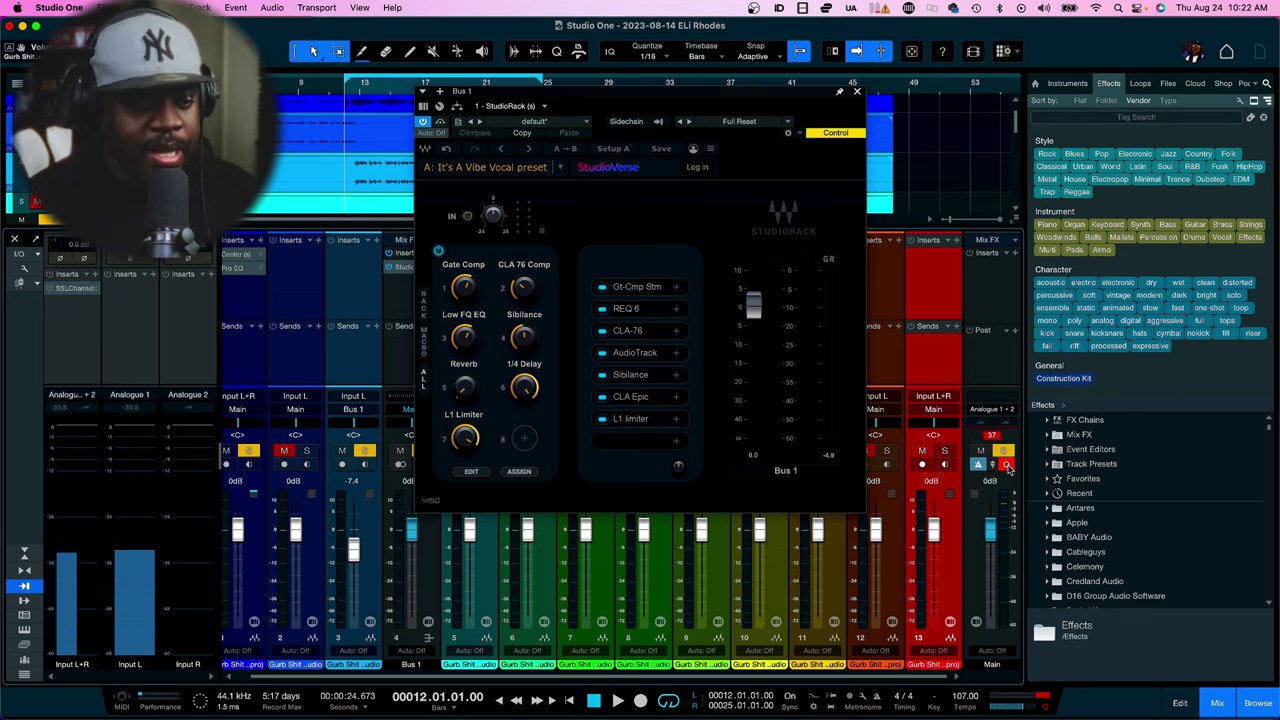
key("space")
mouse_move(691, 97)
left_mouse_down()
mouse_move(846, 94)
mouse_move(547, 164)
mouse_move(630, 82)
mouse_move(688, 80)
left_mouse_up()
left_click_drag(352, 550, 354, 560)
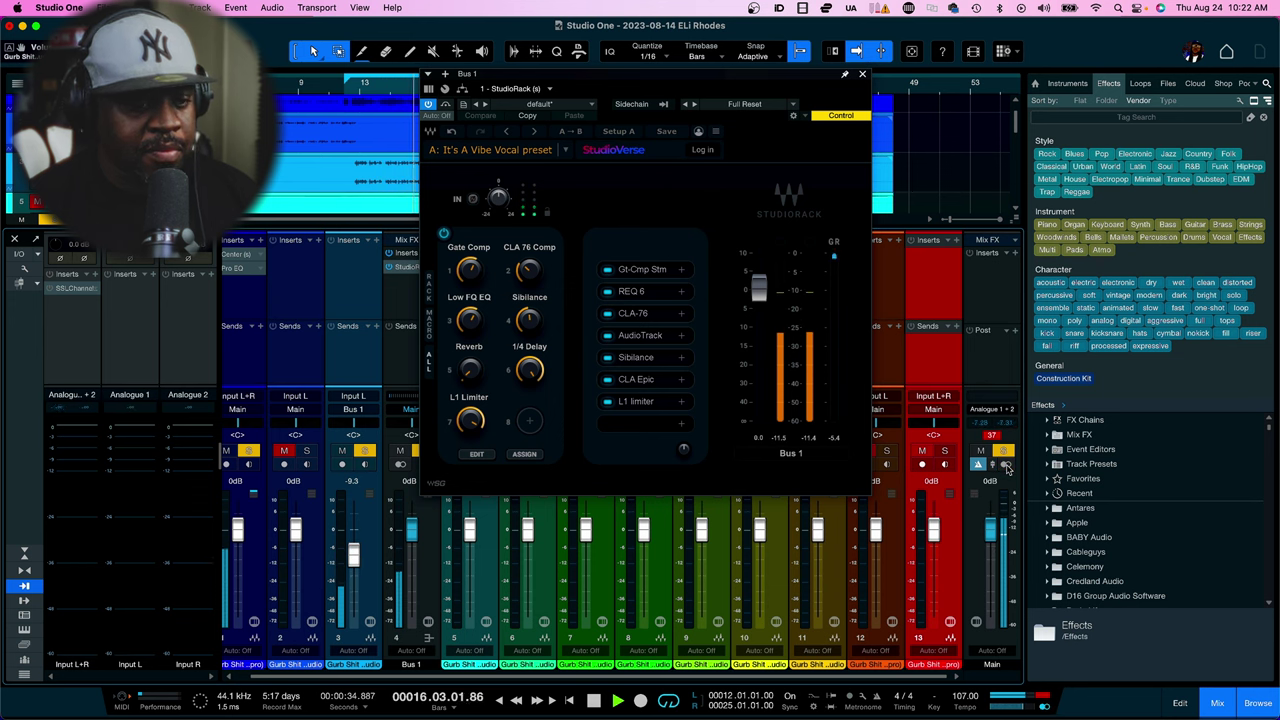
left_click(1006, 464)
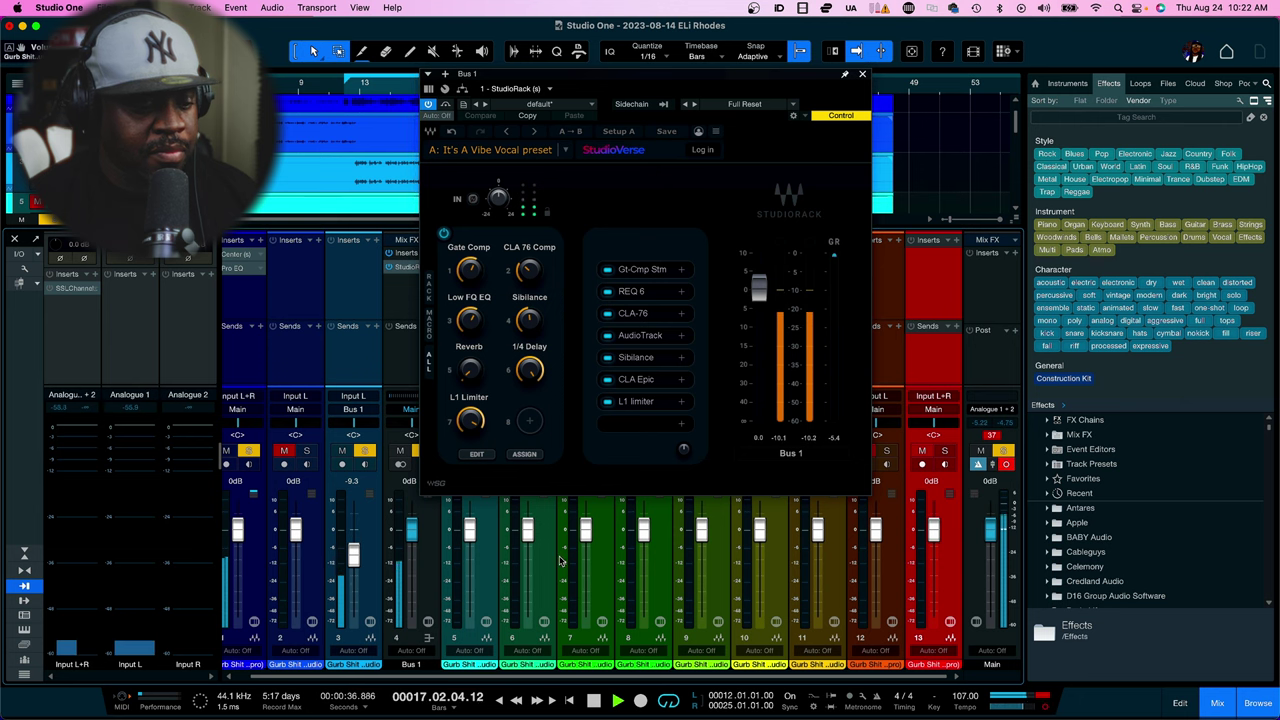
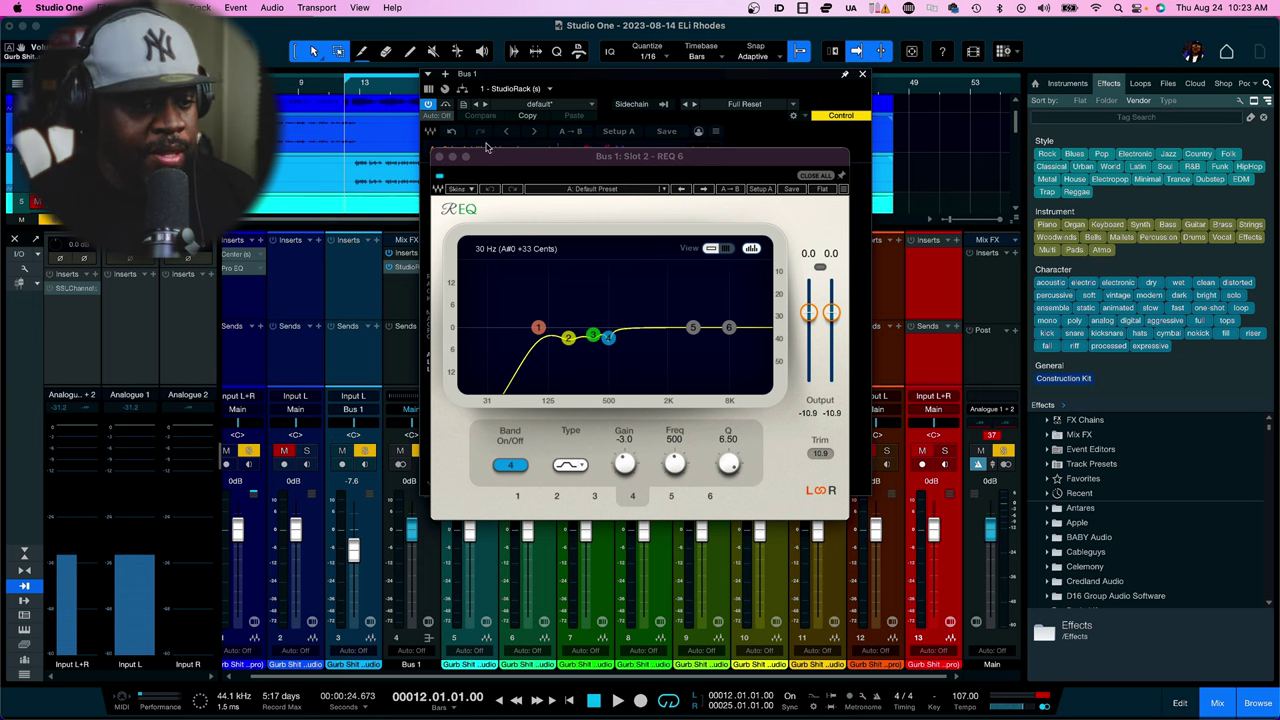
Close REQ 6, open CLA-76 beside the rack, and set the CLA 76 Comp macro to -28.3 during playback
left_click(438, 157)
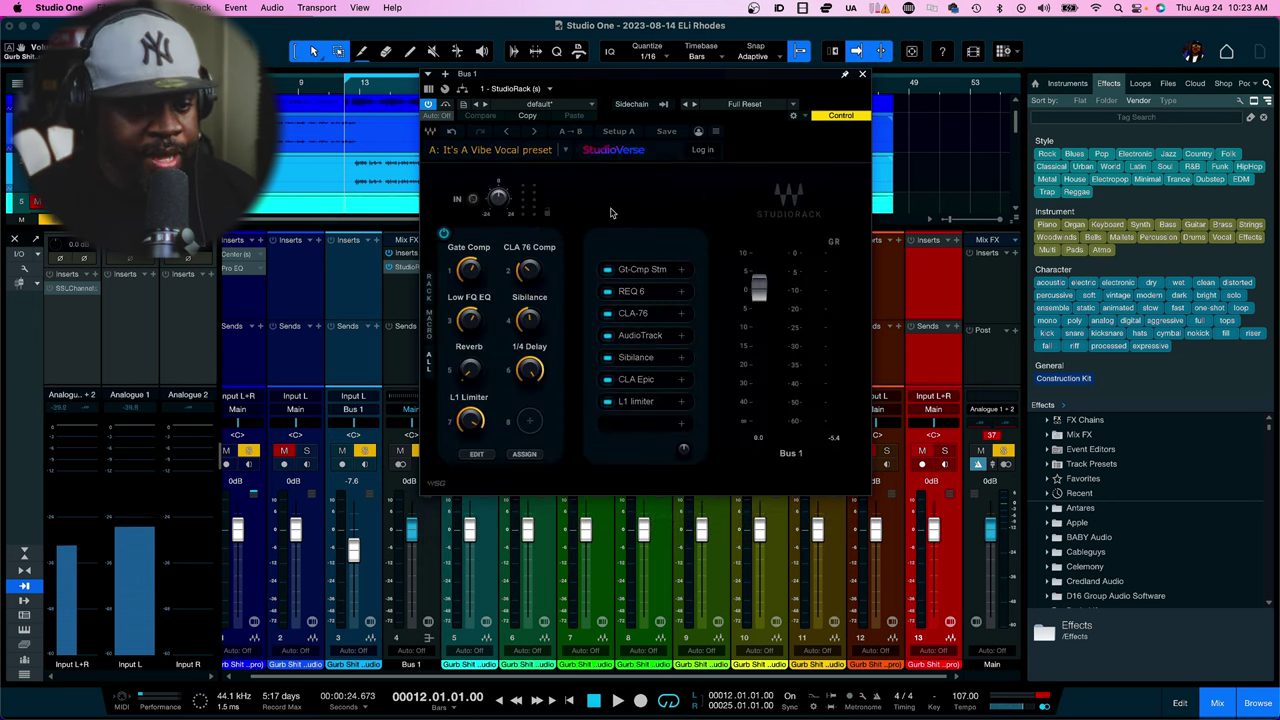
left_click(640, 314)
left_click_drag(463, 207, 1005, 170)
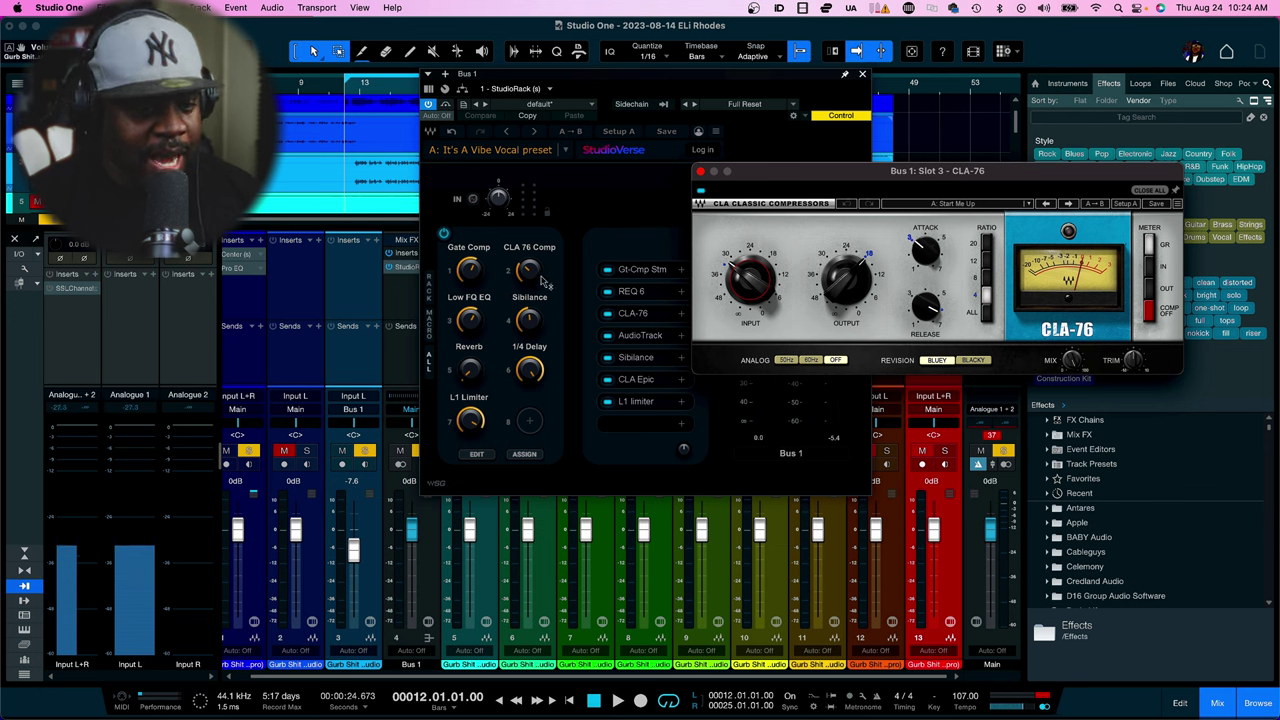
mouse_move(538, 285)
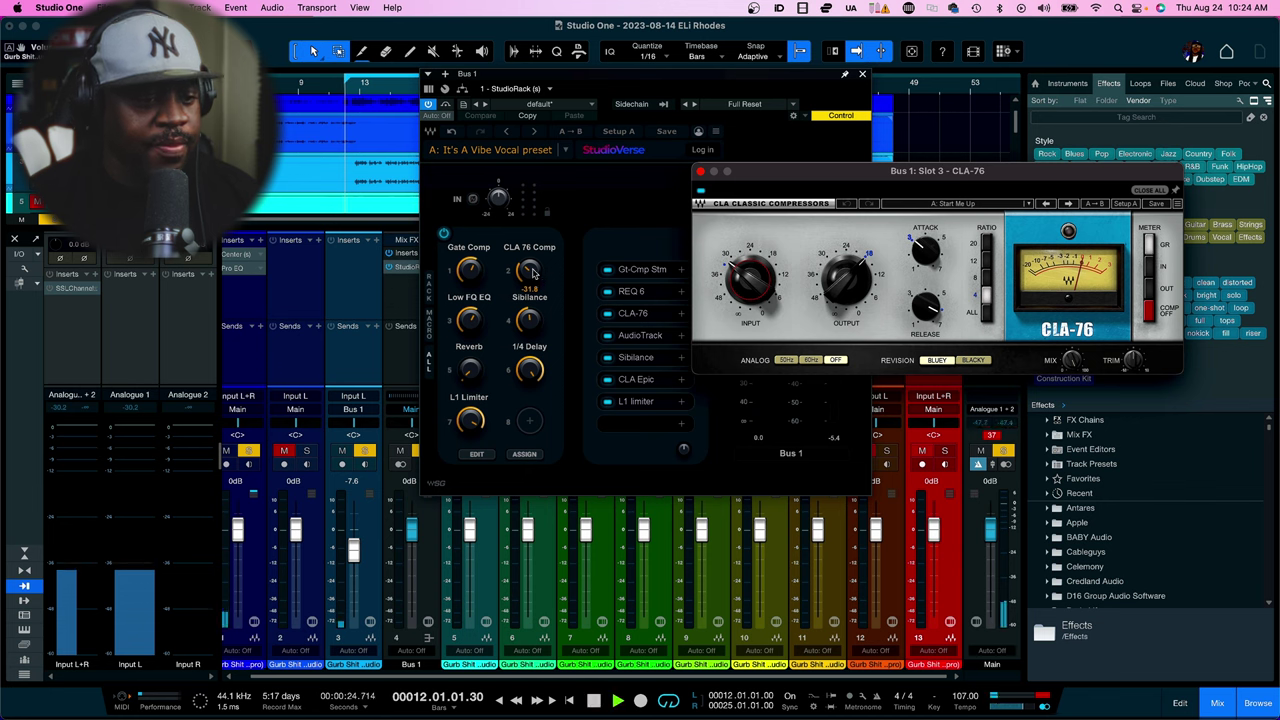
mouse_move(530, 272)
left_mouse_down()
mouse_move(530, 252)
mouse_move(530, 263)
left_mouse_up()
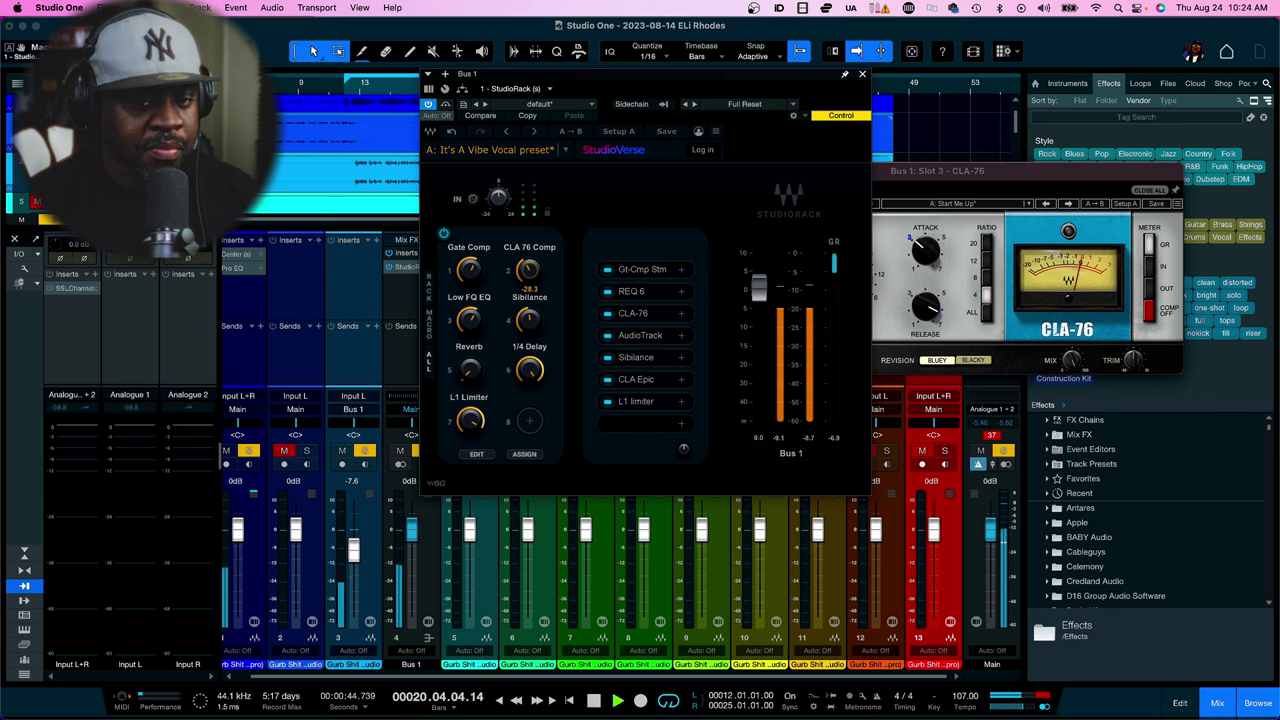
Move the StudioRack window clear of CLA-76, fine-tune the CLA 76 Comp macro by ear, and check the compressor's input and output levels
left_click_drag(612, 75, 365, 55)
left_click_drag(283, 250, 283, 260)
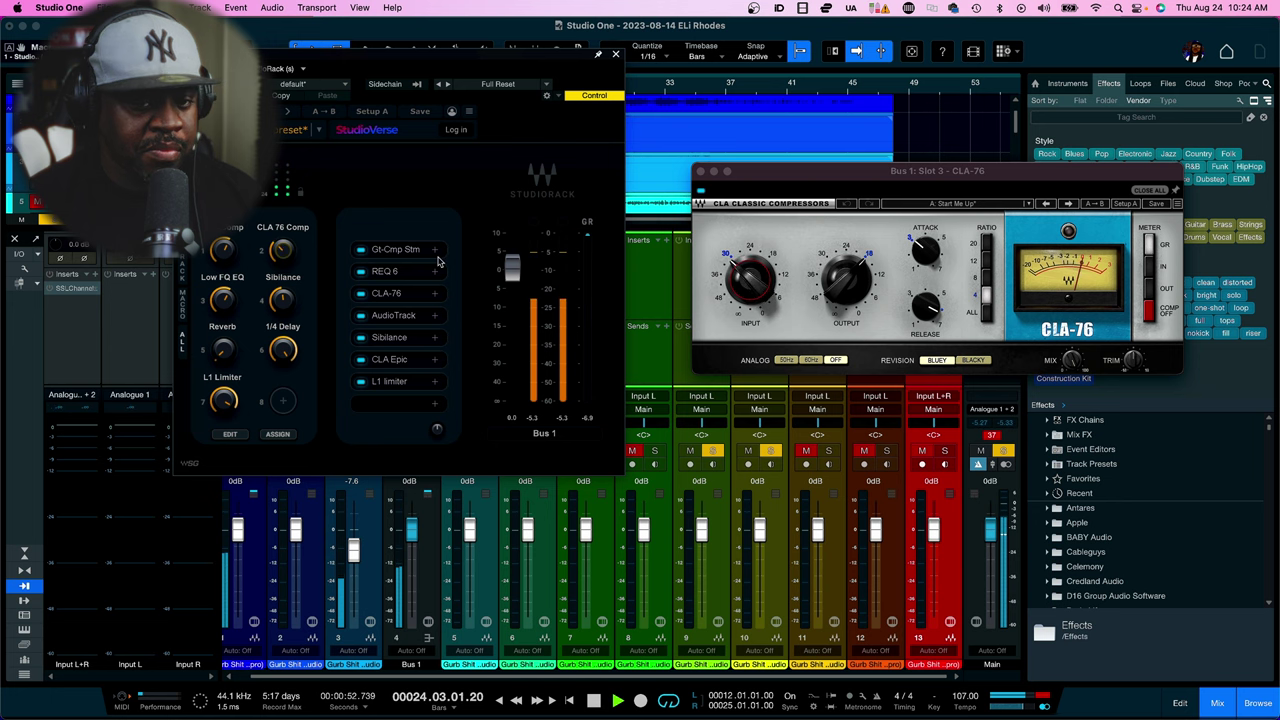
key("space")
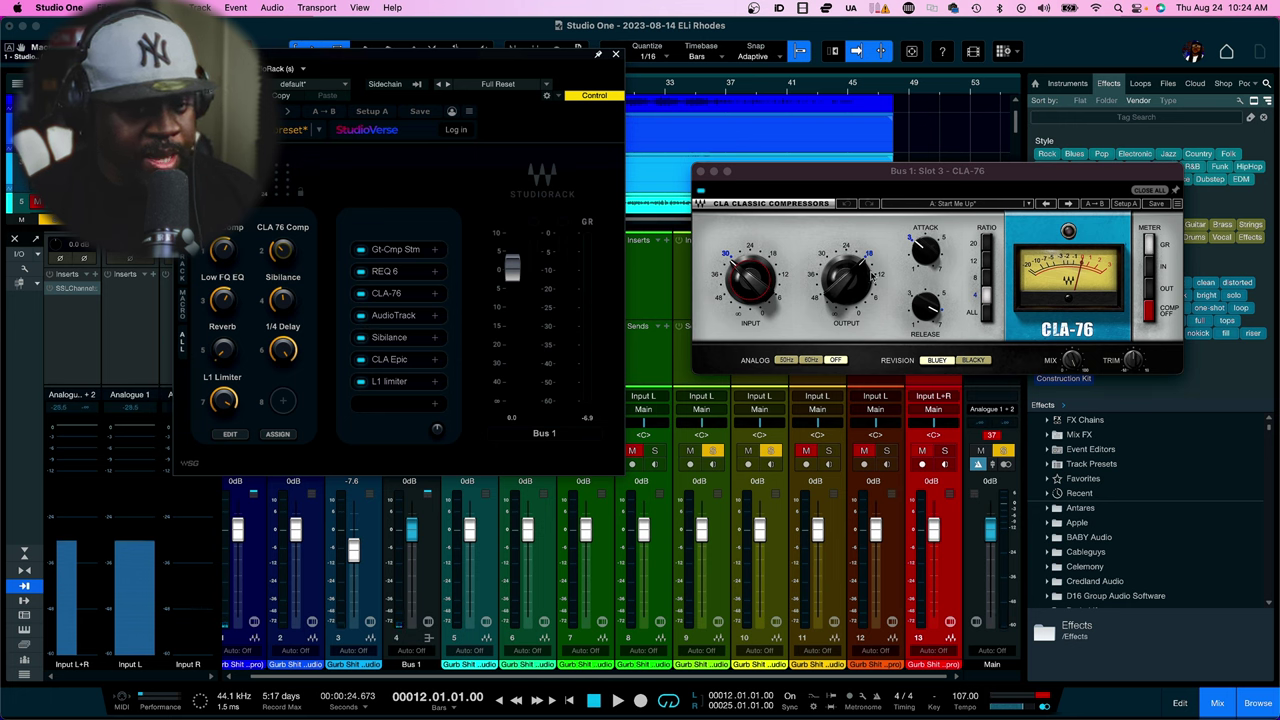
mouse_move(848, 284)
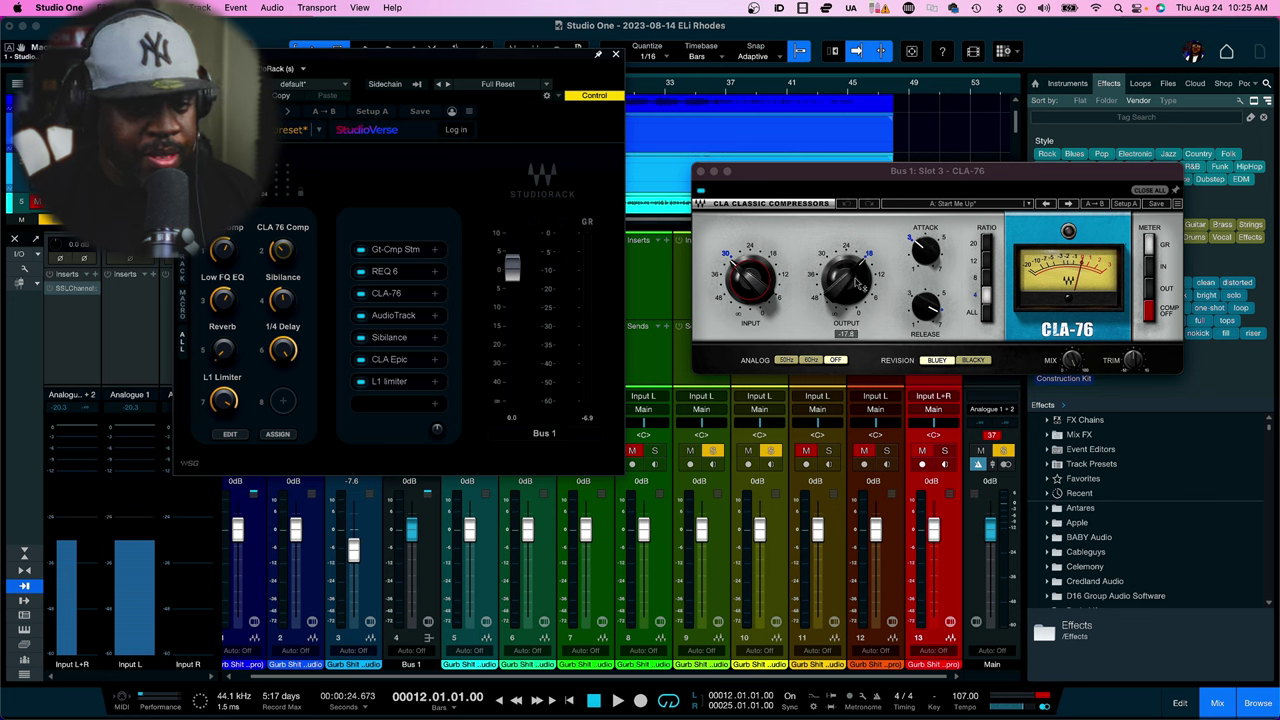
mouse_move(757, 296)
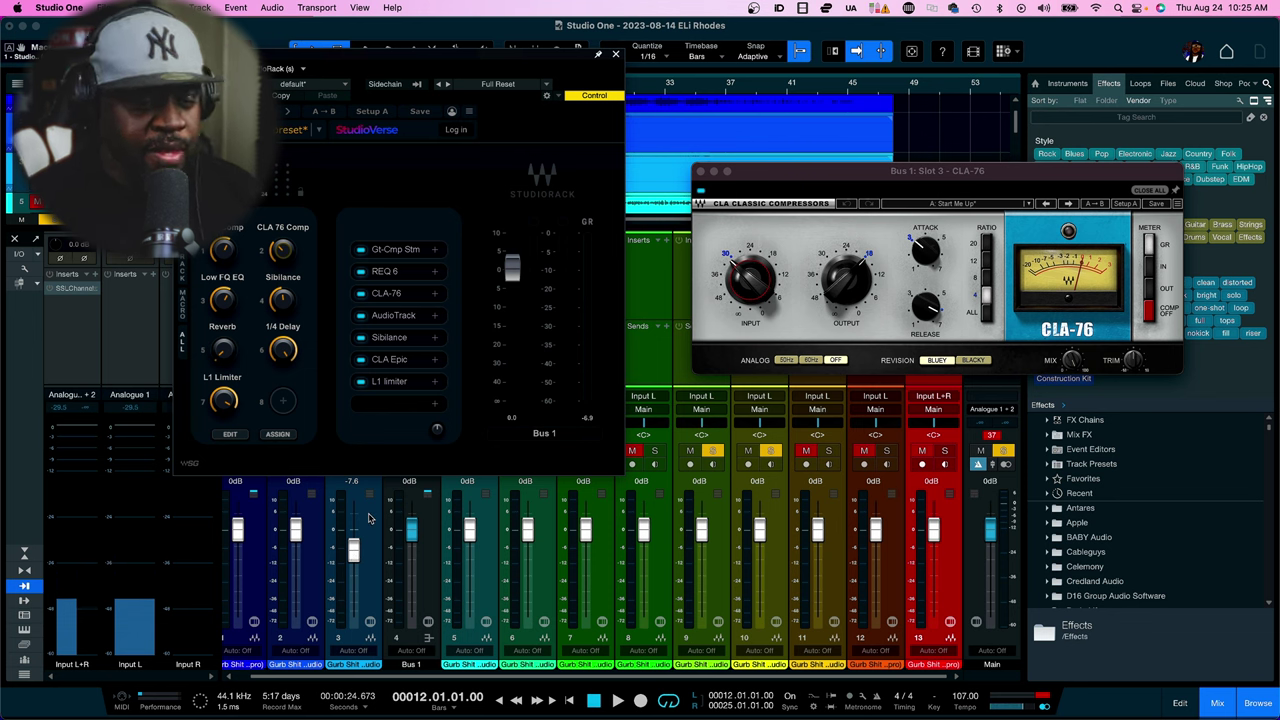
Open AudioTrack from rack slot 4, place it beside the rack, and adjust the Low FQ EQ macro
left_click(397, 316)
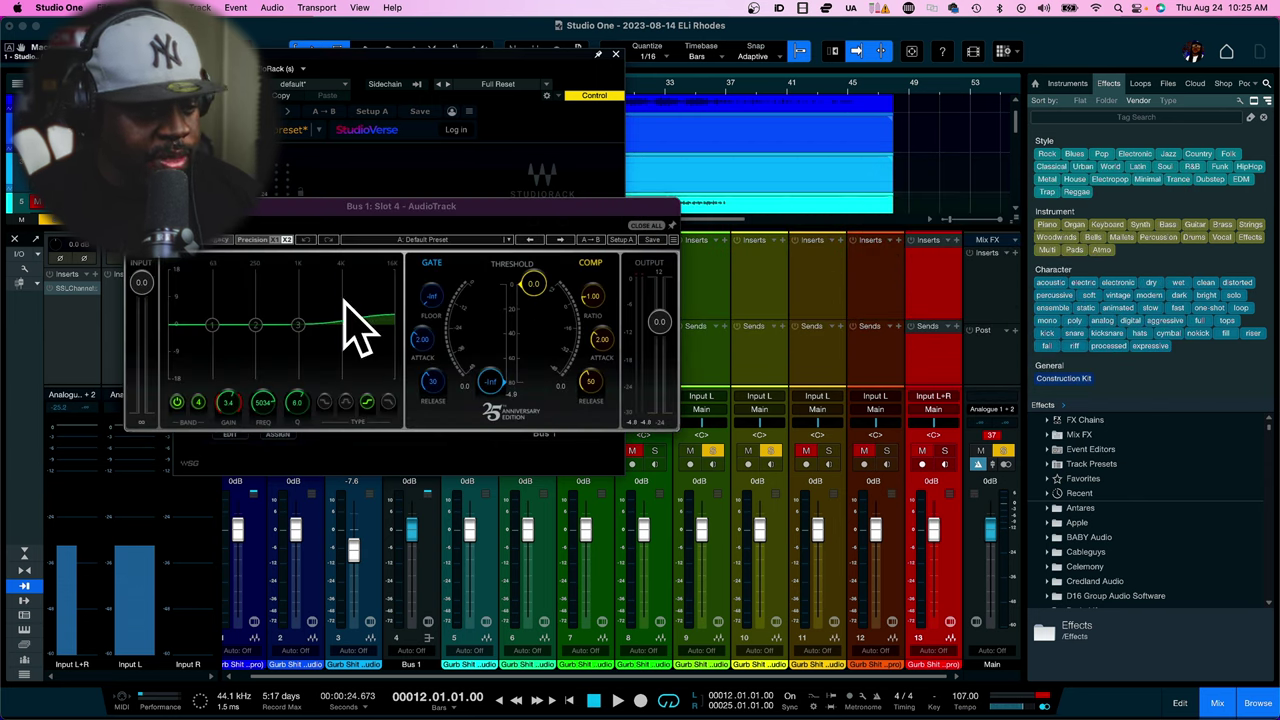
left_click_drag(490, 209, 844, 198)
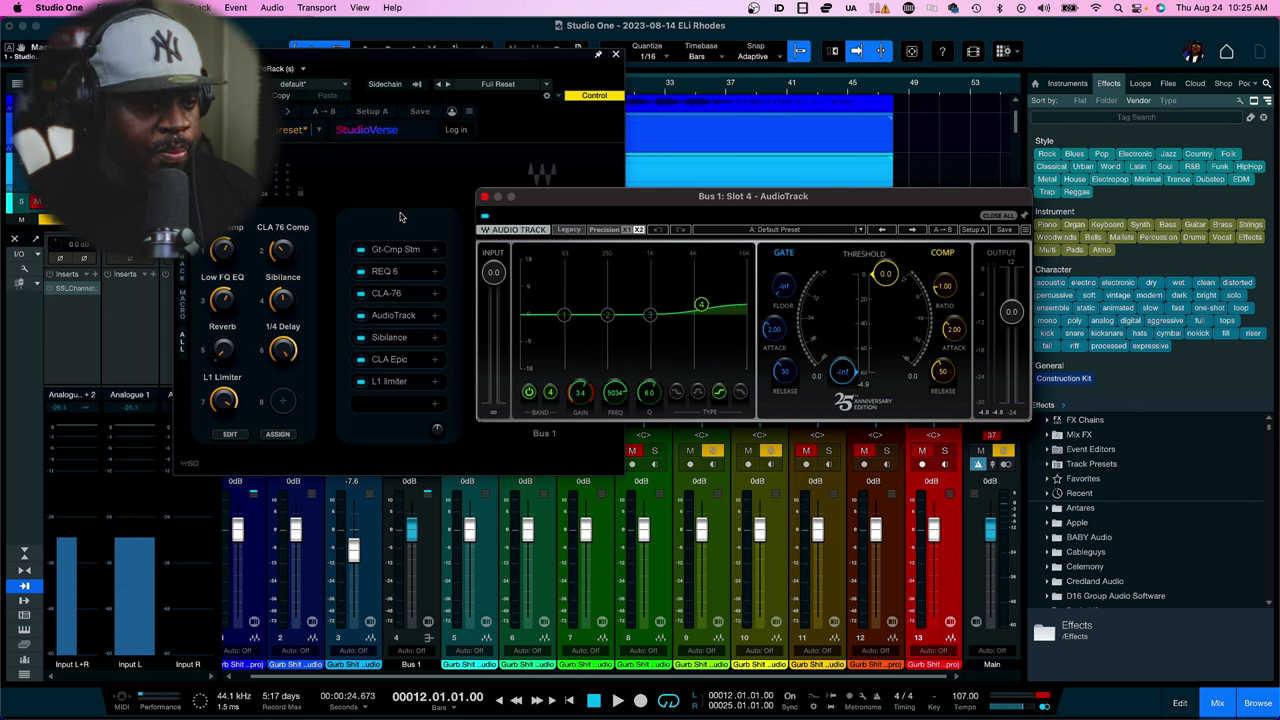
left_click(229, 313)
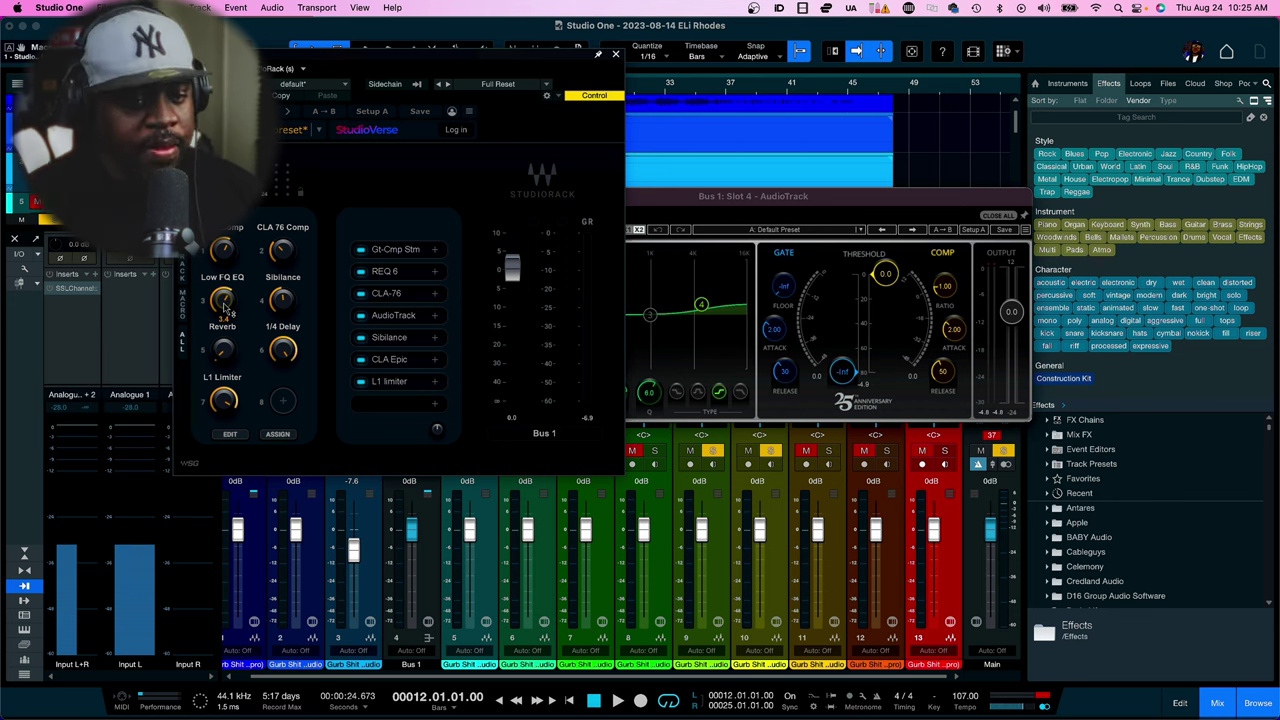
mouse_move(218, 304)
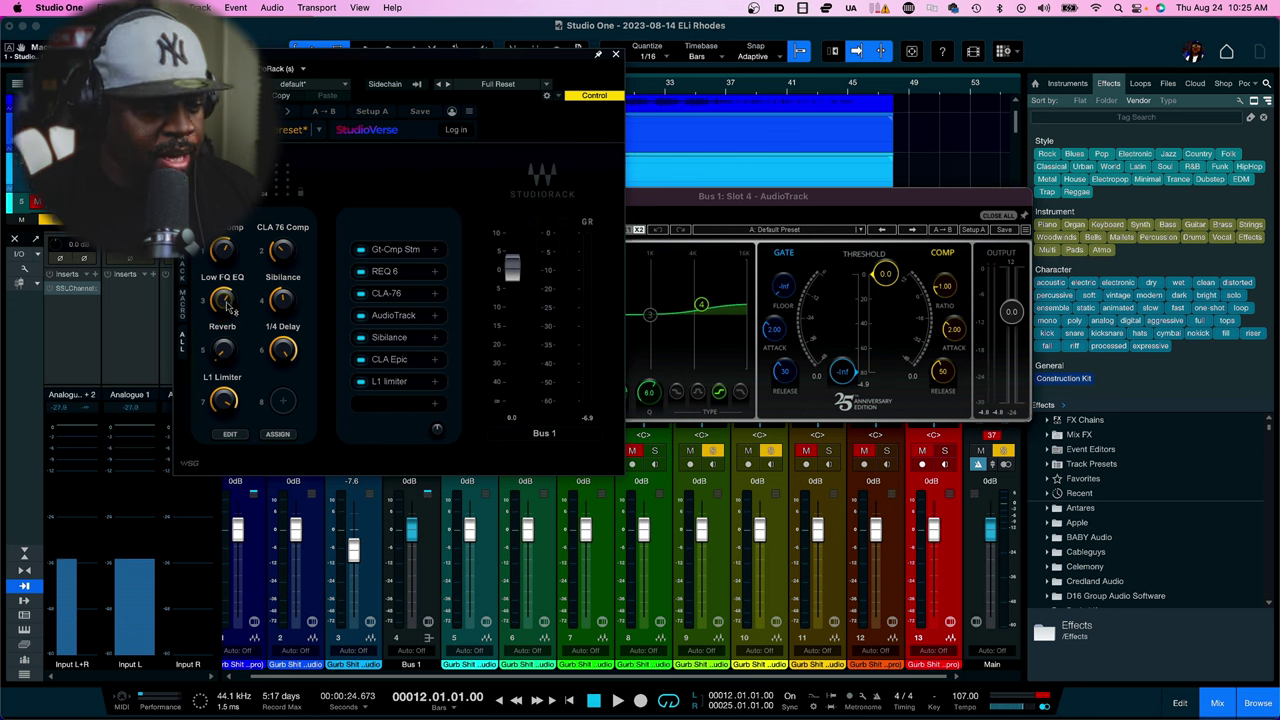
mouse_move(218, 304)
left_mouse_down()
mouse_move(220, 330)
mouse_move(220, 265)
mouse_move(220, 287)
left_mouse_up()
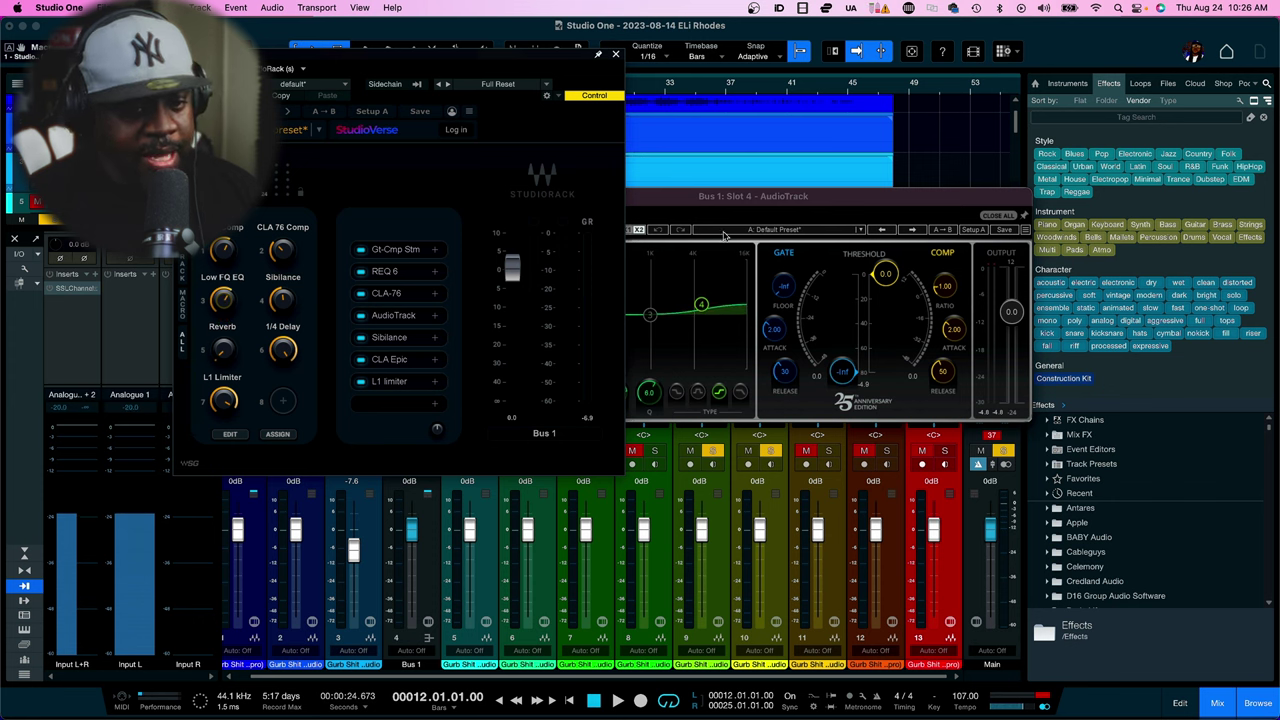
Close AudioTrack, open Sibilance from rack slot 5 beside the rack, and set the Sibilance macro to -31.4 during playback
left_click_drag(660, 196, 920, 214)
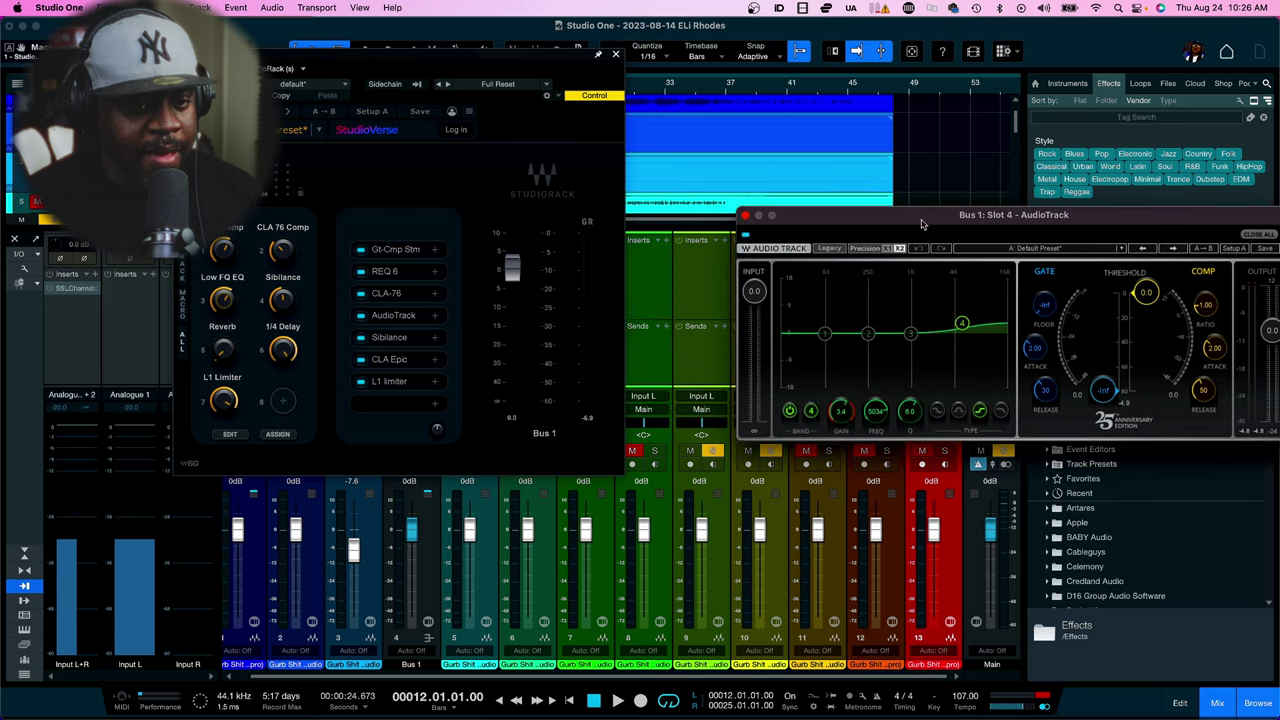
left_click(744, 217)
left_click(390, 338)
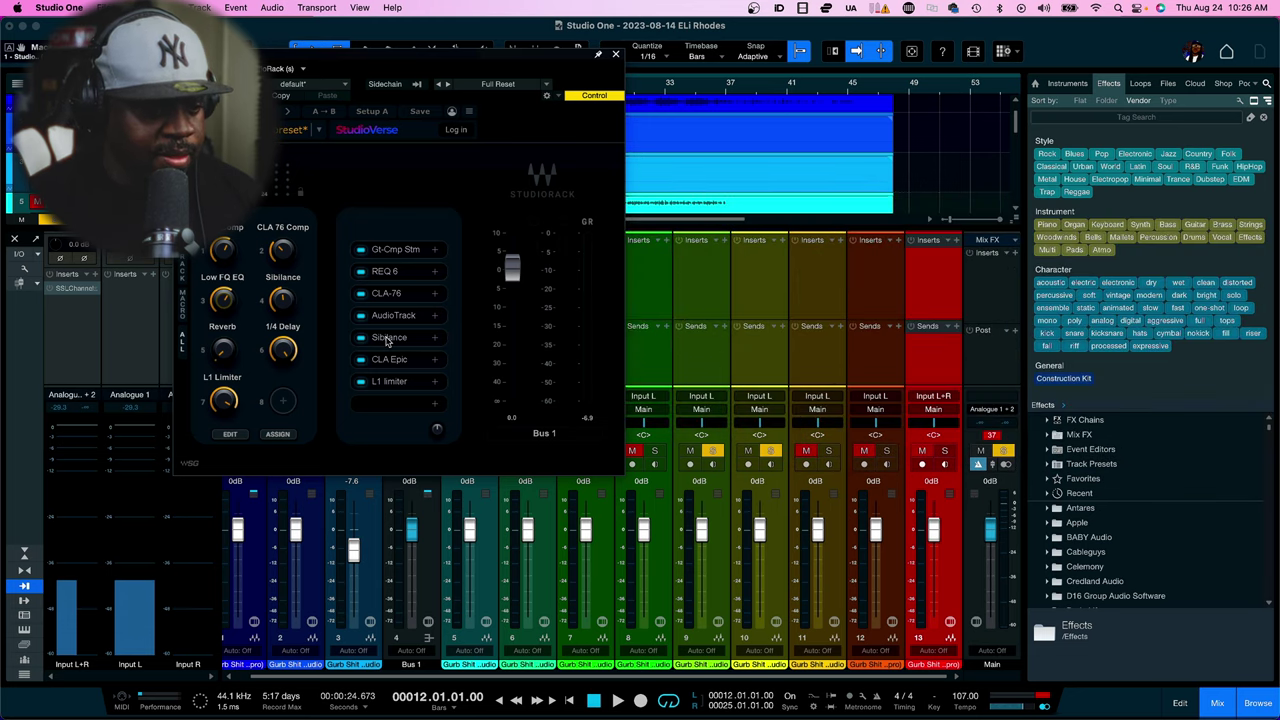
left_click_drag(402, 131, 845, 83)
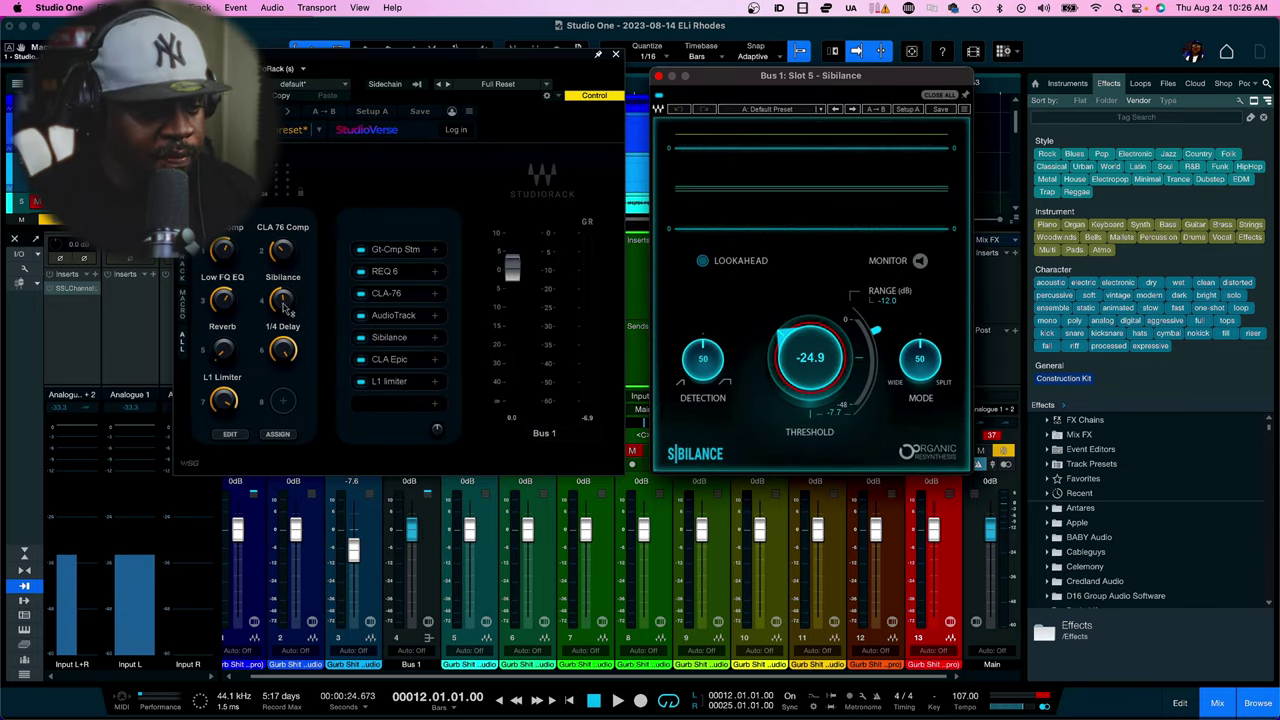
mouse_move(287, 300)
key("space")
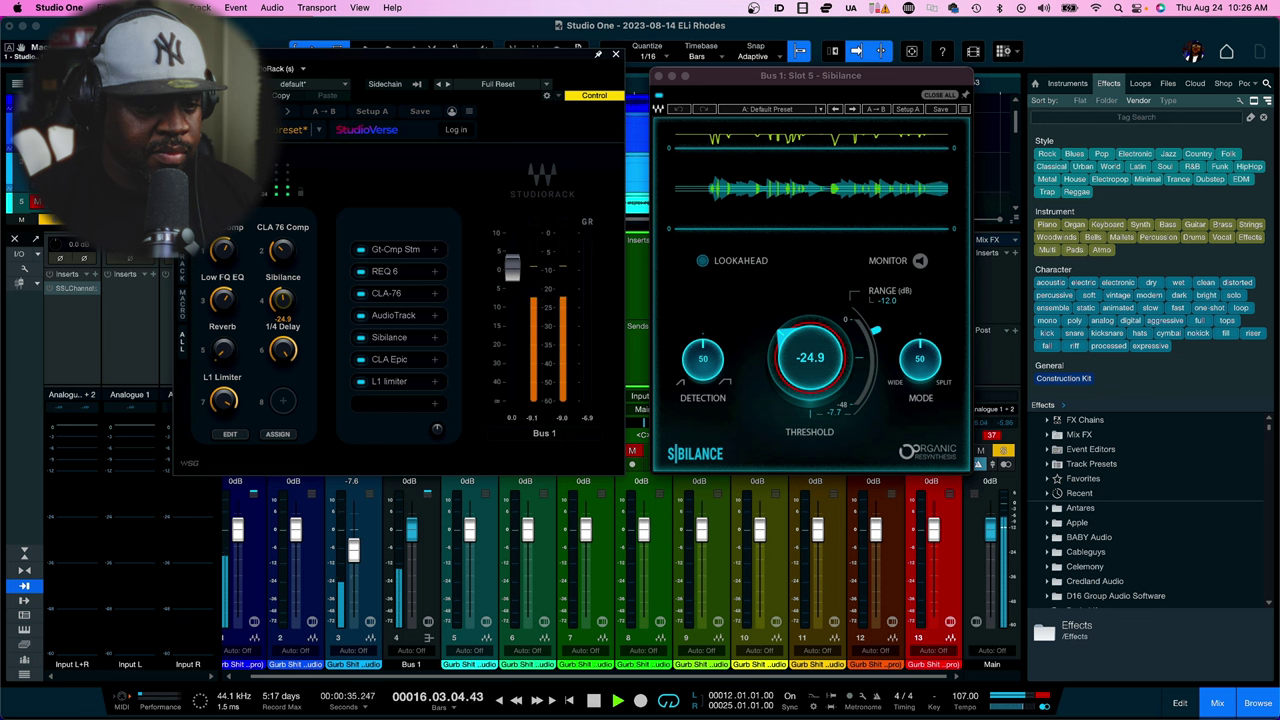
left_click_drag(287, 305, 287, 316)
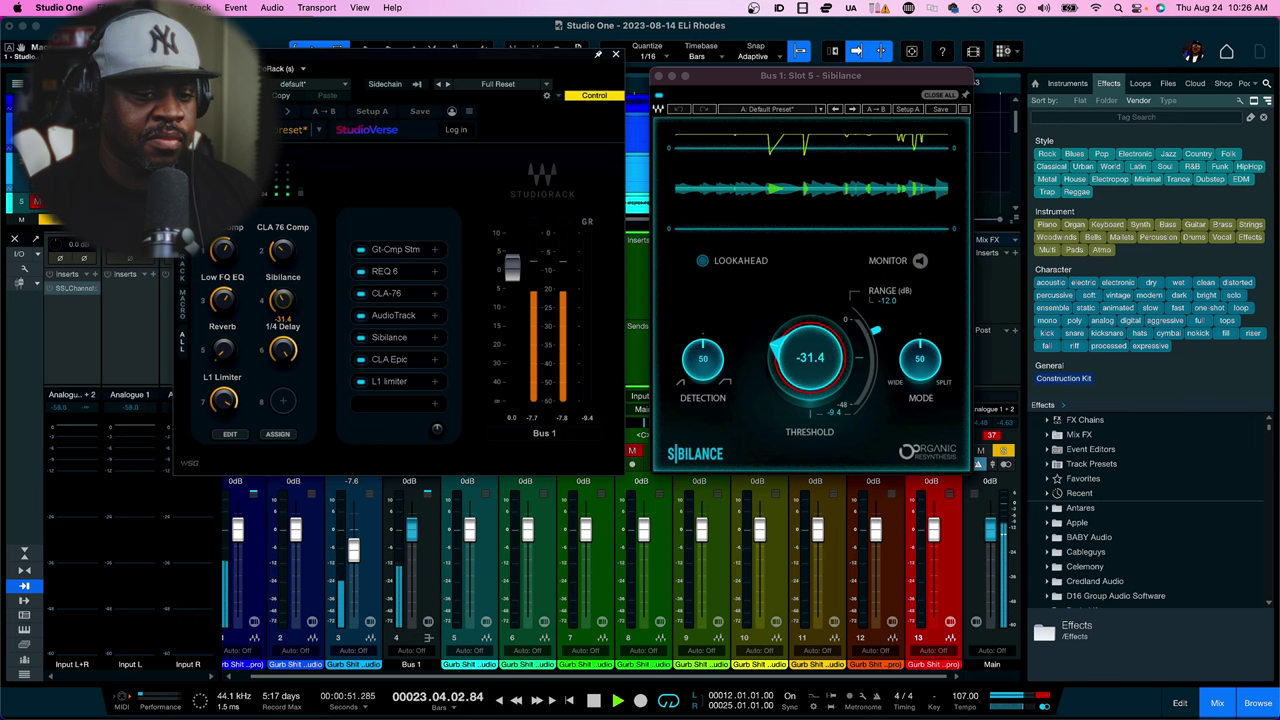
key("space")
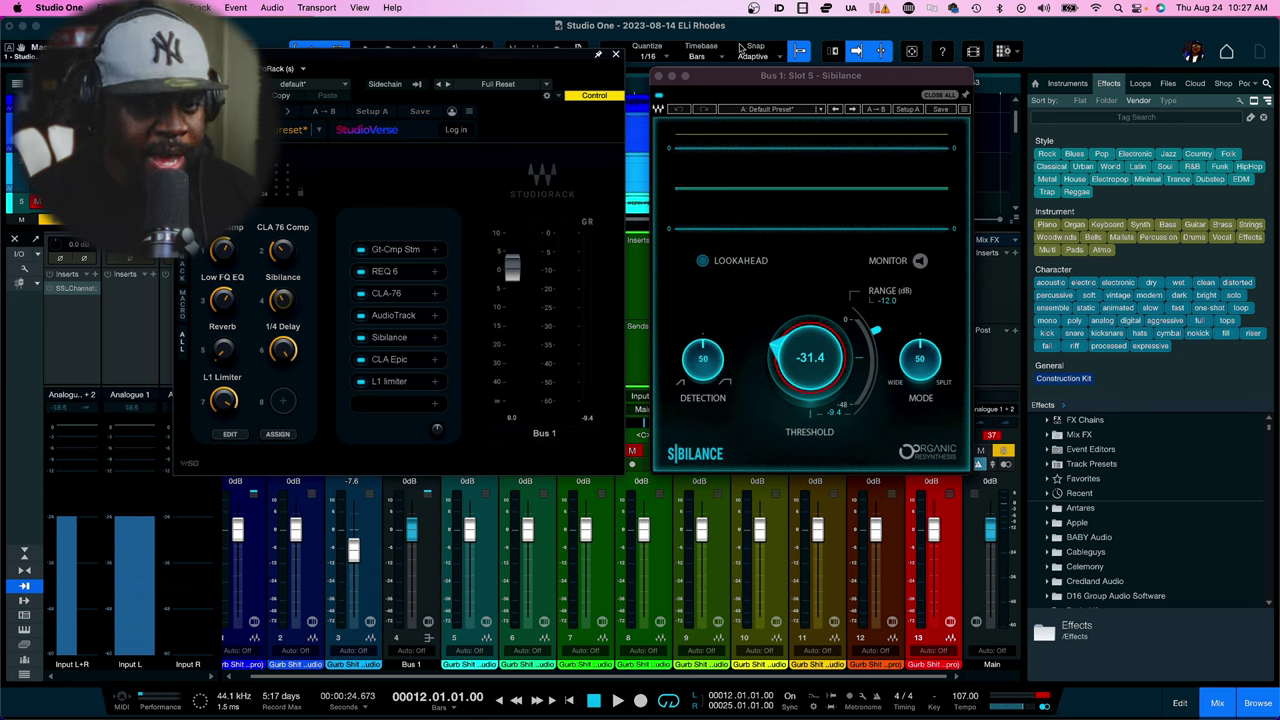
Close Sibilance, open CLA Epic from rack slot 6, and arrange both windows so the rack's macros stay accessible
left_click(658, 76)
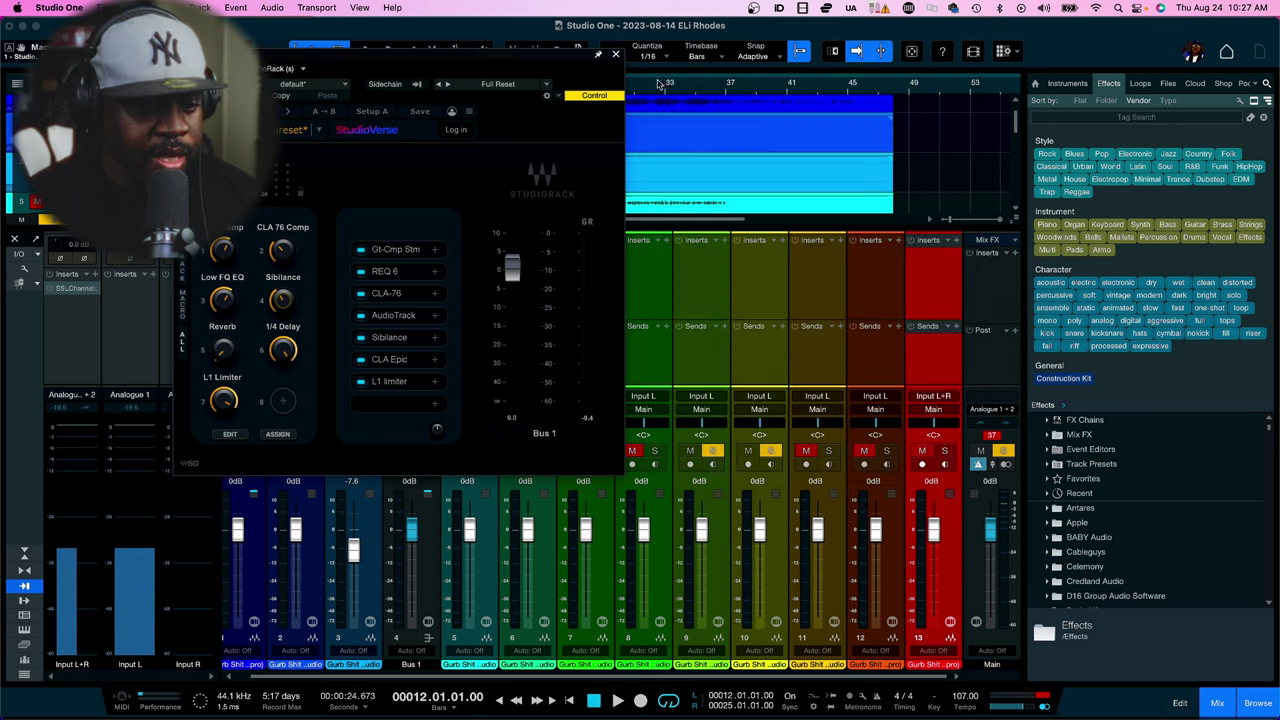
left_click(390, 360)
left_click_drag(438, 146, 785, 138)
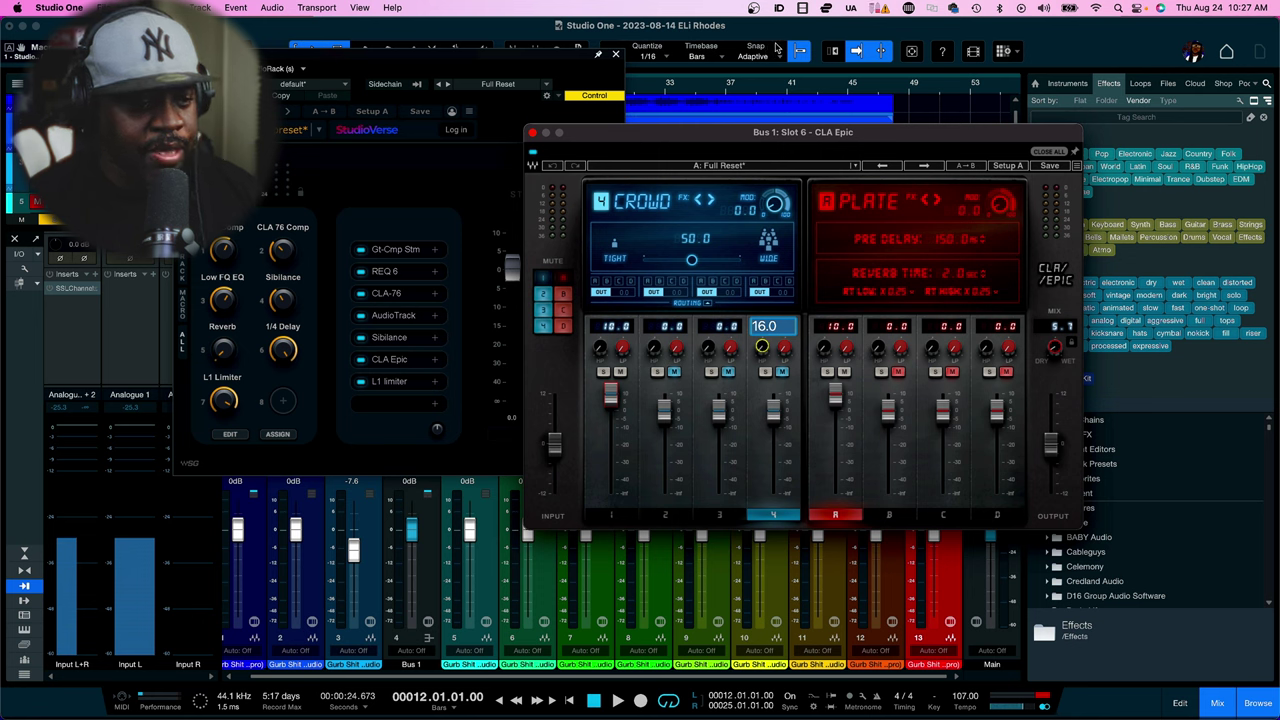
left_click_drag(473, 57, 549, 76)
left_click(749, 134)
left_click_drag(749, 134, 751, 134)
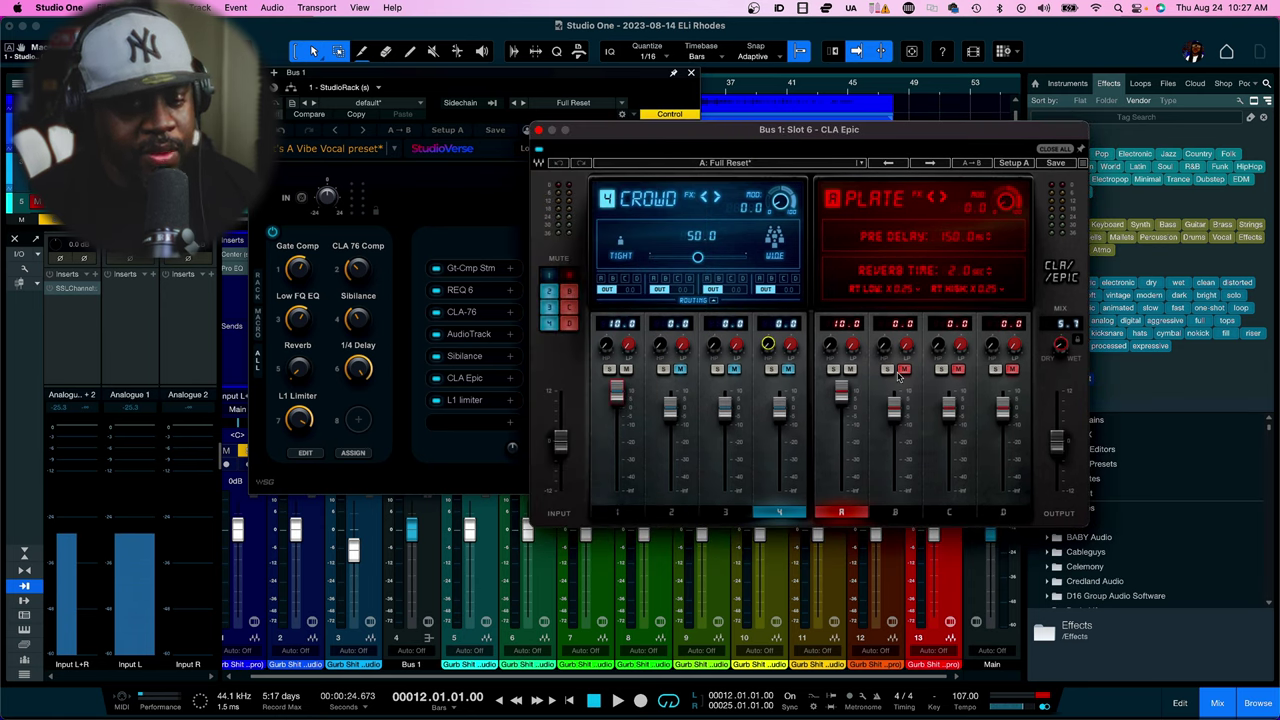
Lower the Reverb macro by ear during playback, setting the CLA Epic mix to 5.2
mouse_move(300, 374)
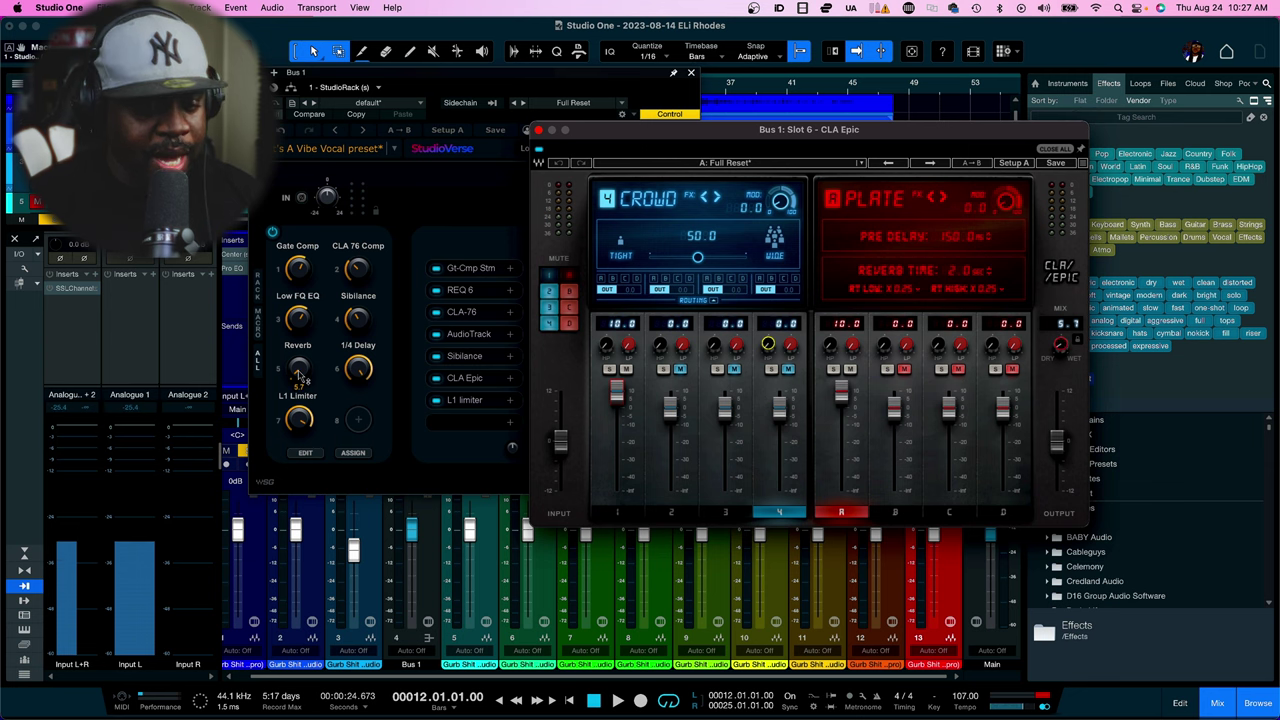
key("space")
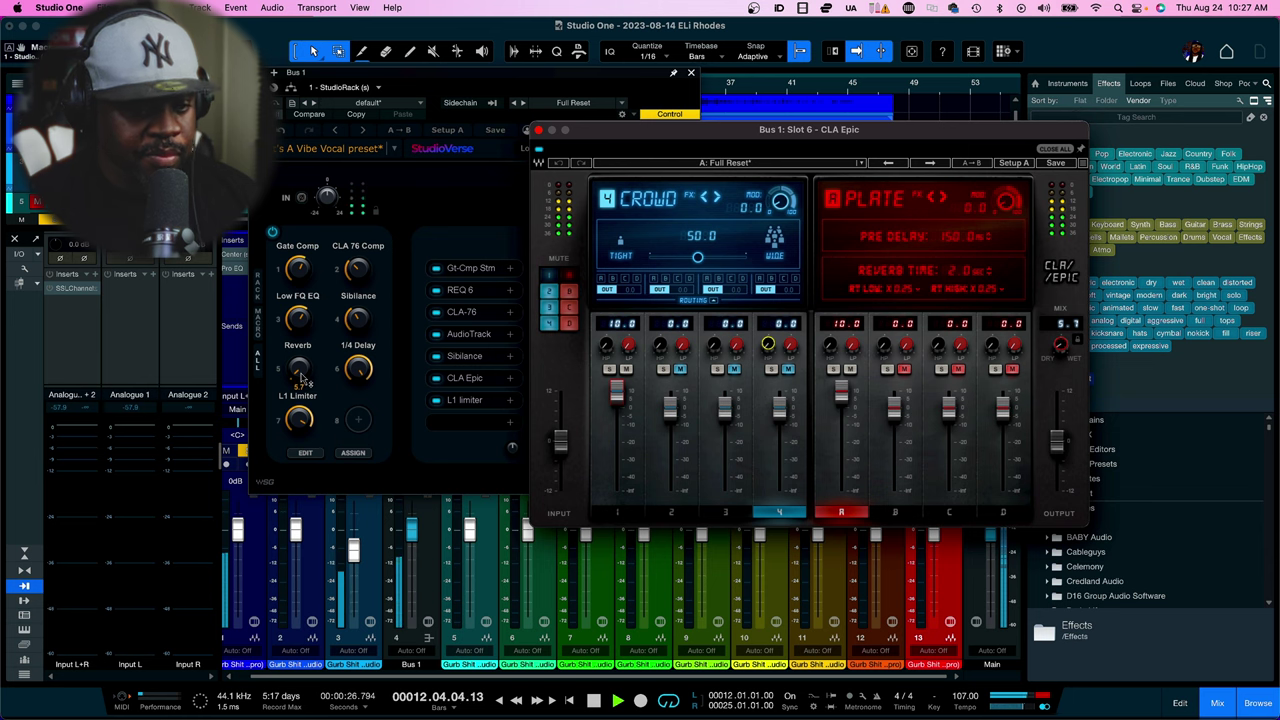
mouse_move(298, 374)
left_mouse_down()
mouse_move(298, 360)
mouse_move(298, 375)
left_mouse_up()
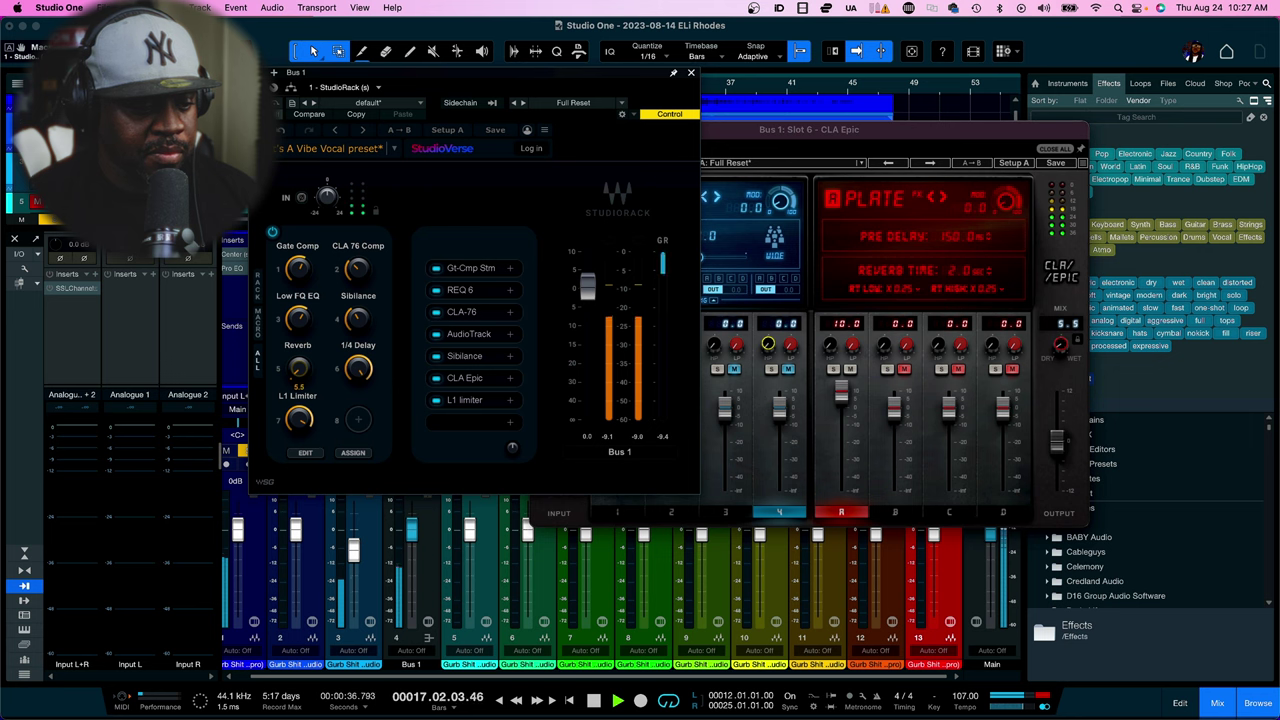
key("space")
left_click_drag(300, 368, 303, 372)
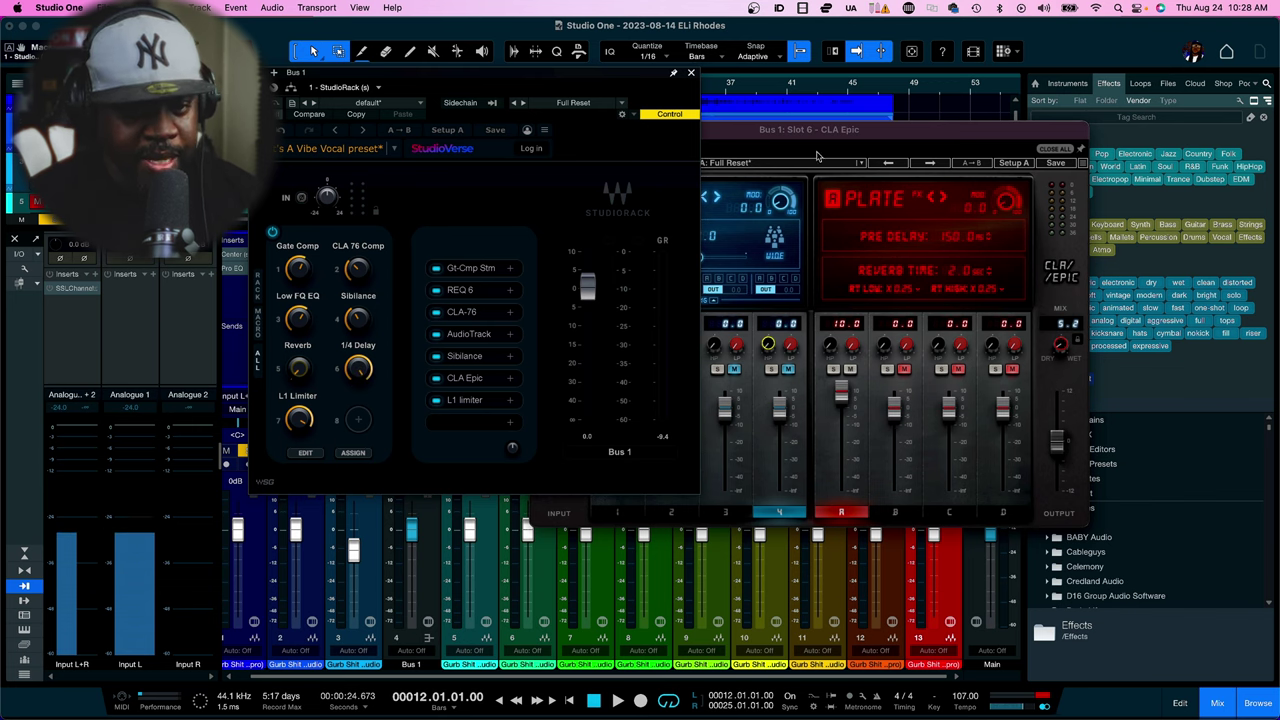
Move CLA Epic clear of the rack and compare the 1/4 Delay macro at -47.9 and 10.0, leaving it at 10.0
left_click_drag(828, 135, 946, 132)
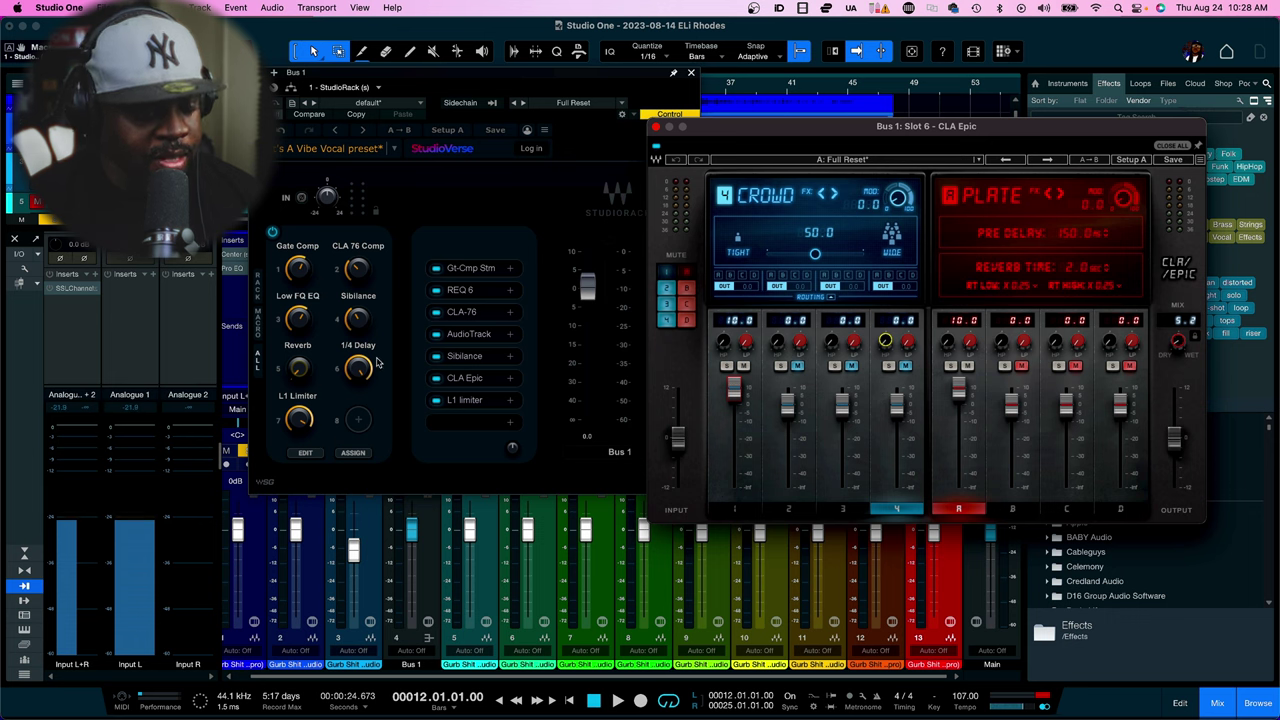
left_click_drag(365, 375, 368, 375)
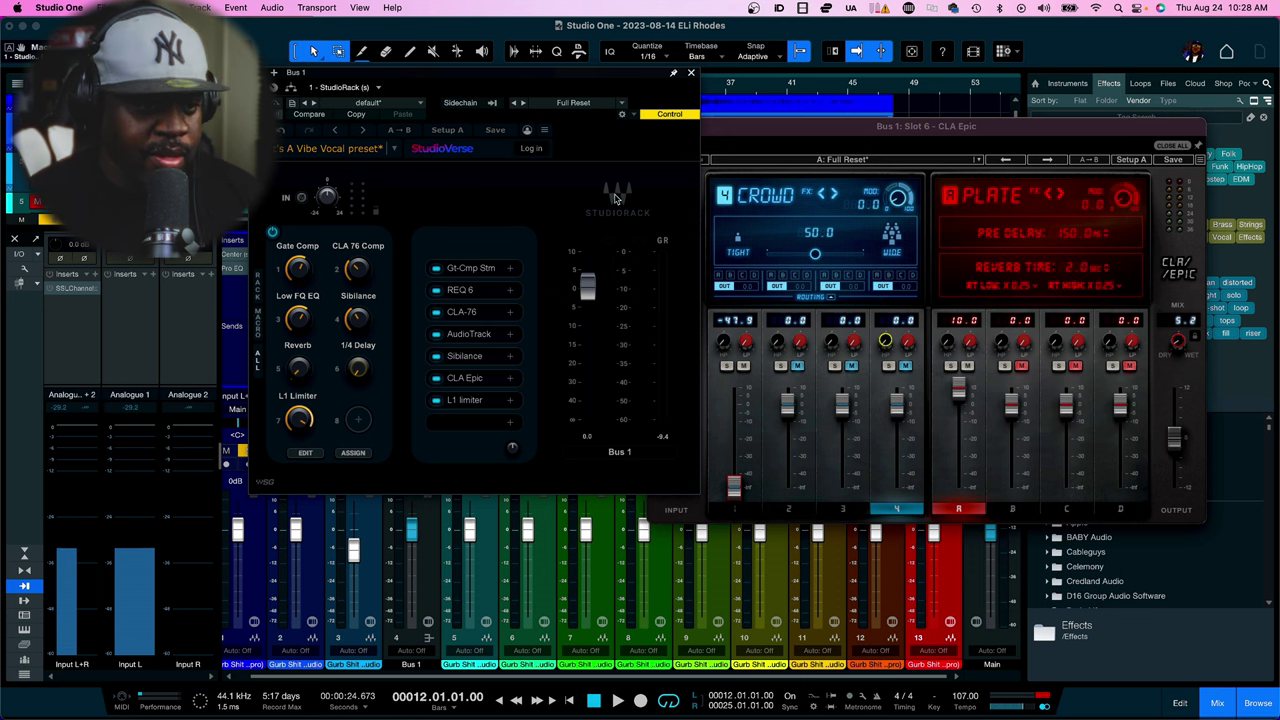
key("space")
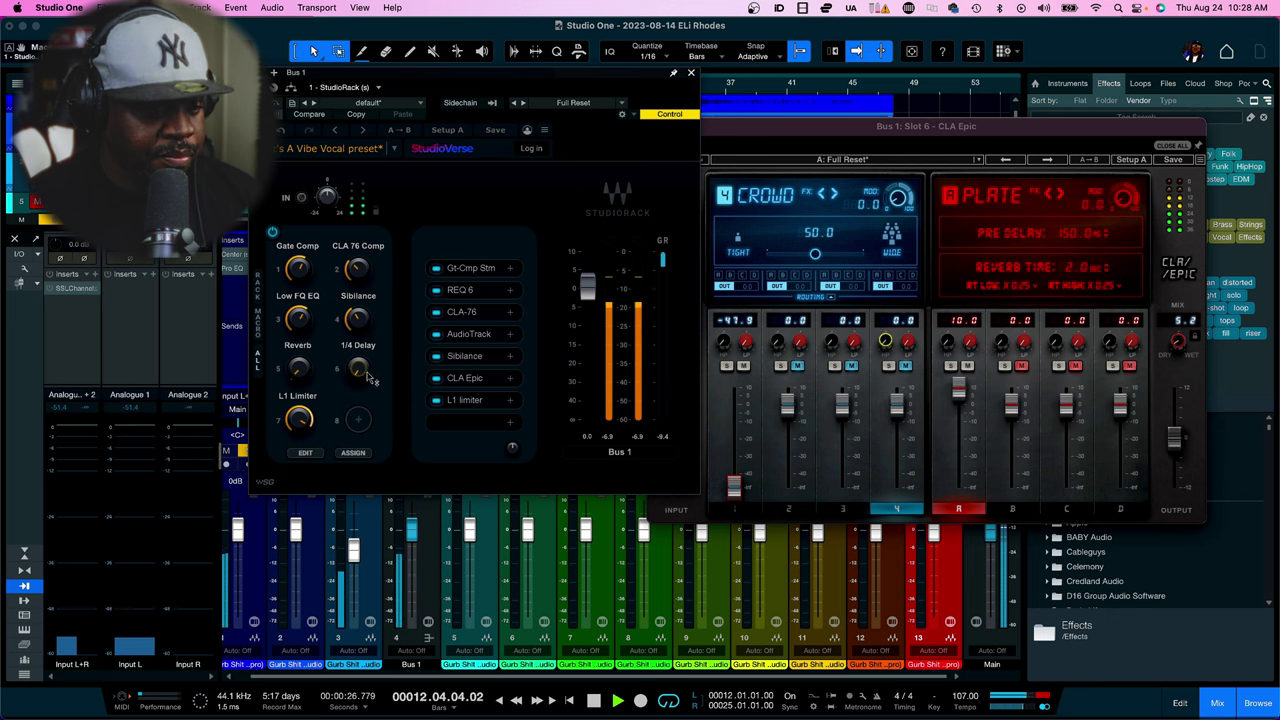
mouse_move(362, 376)
left_click_drag(362, 376, 362, 300)
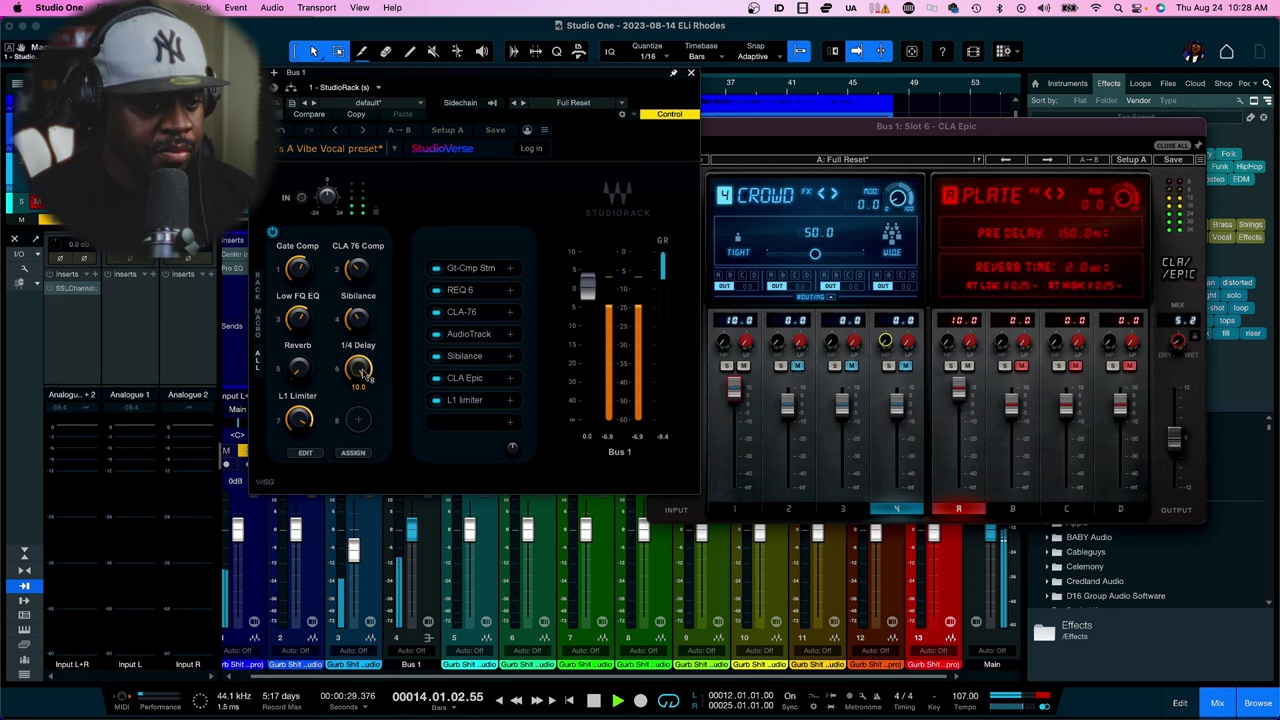
key("space")
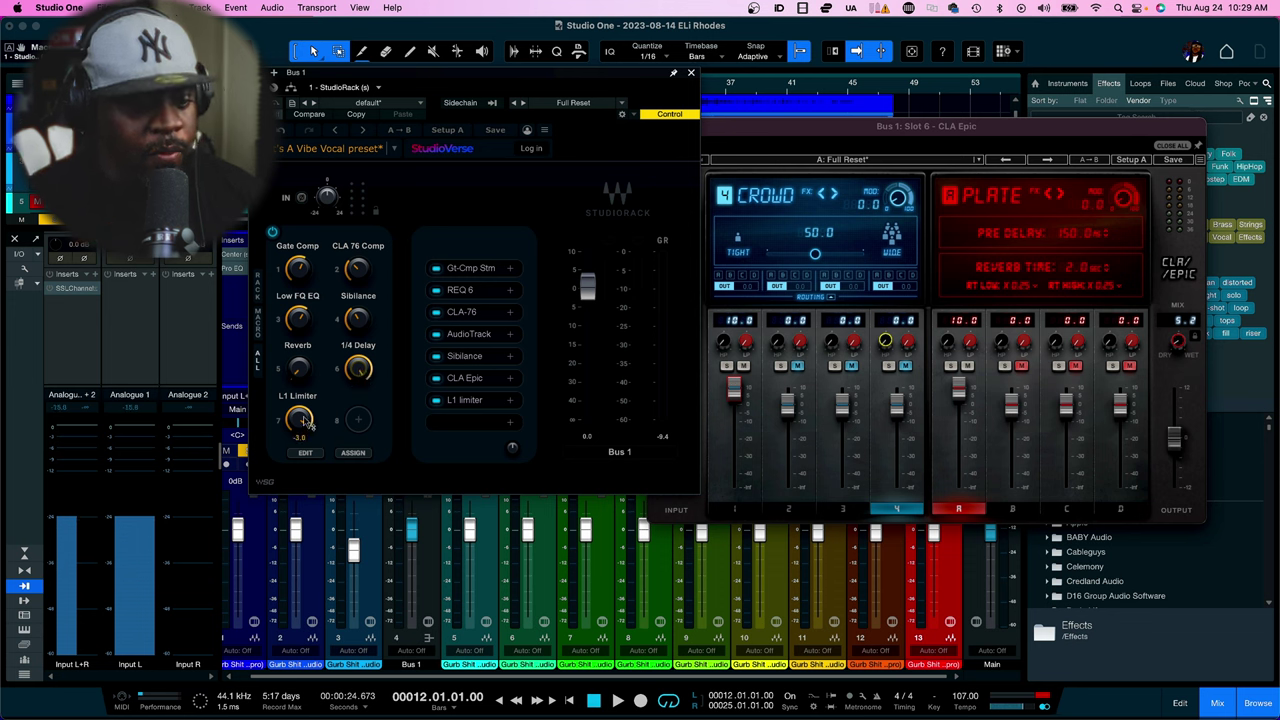
Open CLA-76 from rack slot 3, check its input and output settings, and close it
left_click(466, 312)
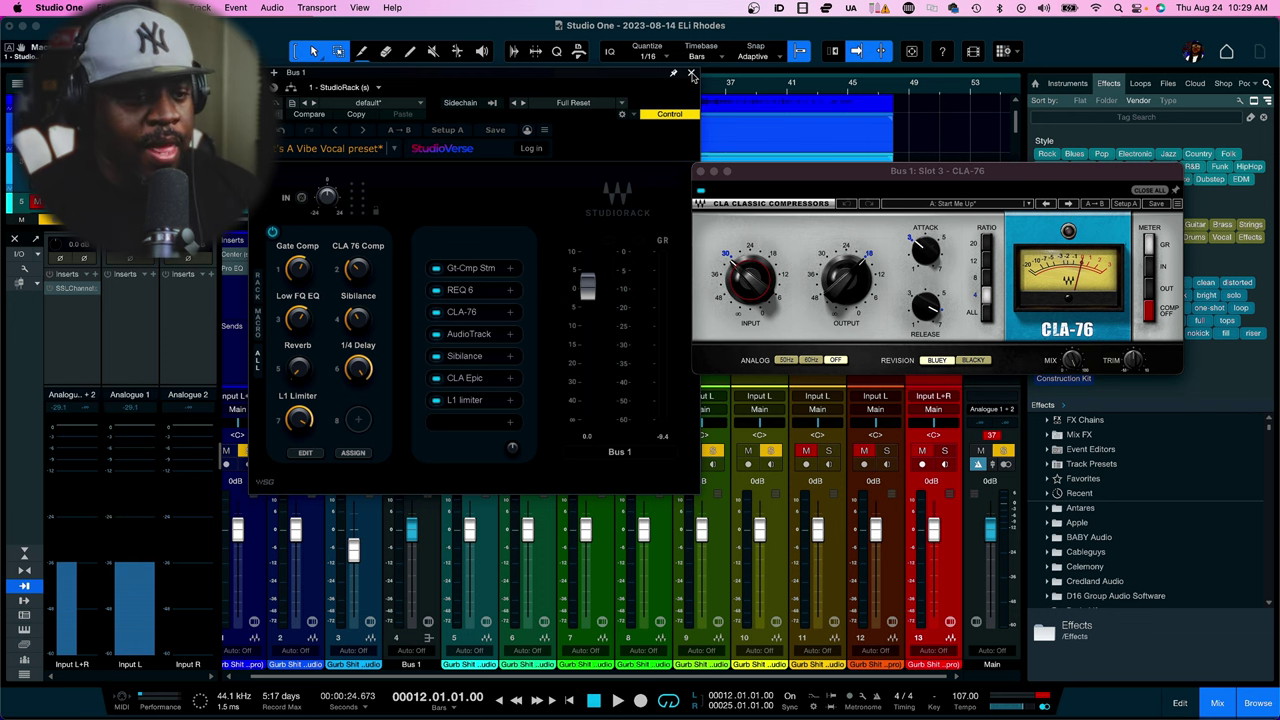
left_click_drag(1052, 172, 708, 230)
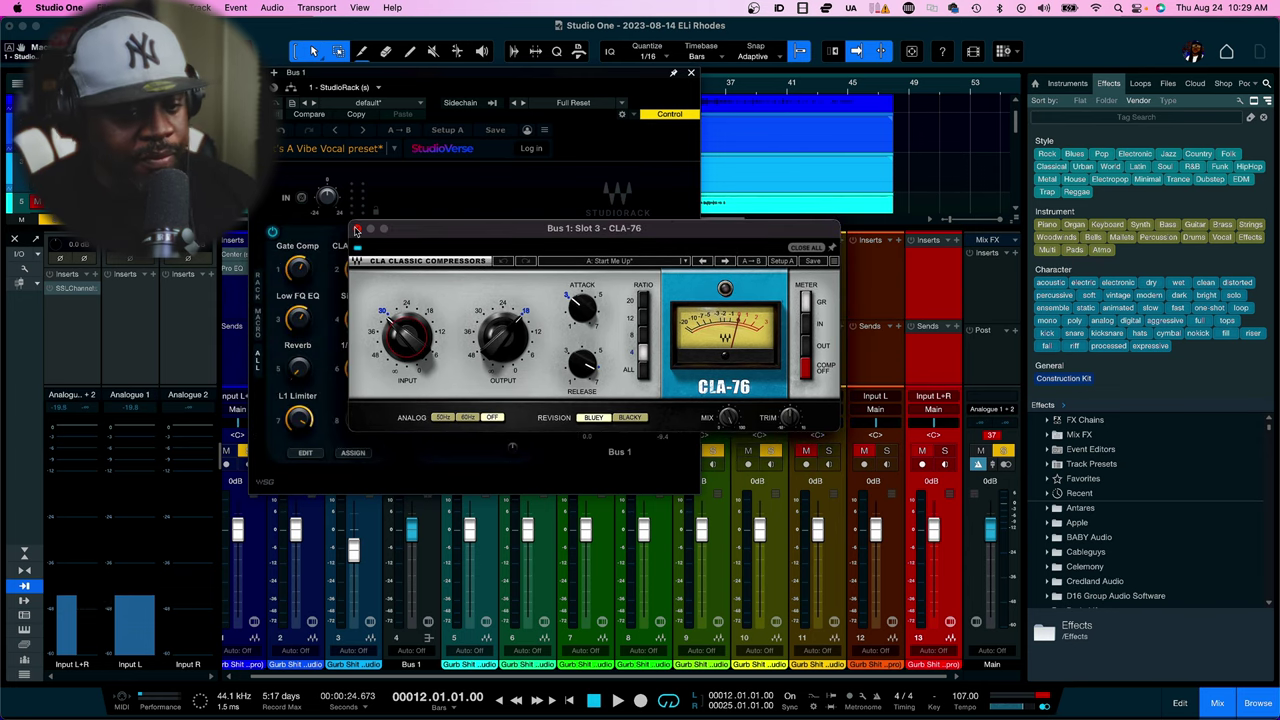
left_click(357, 228)
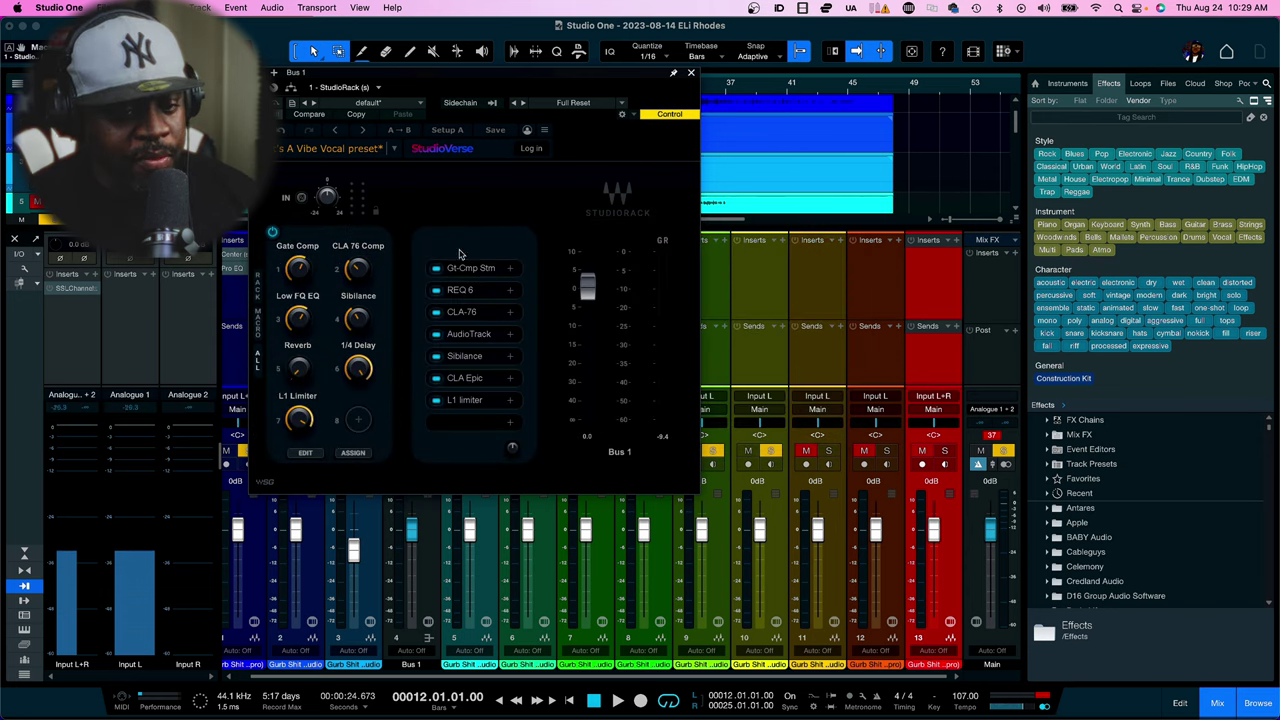
Insert Avalon VT-747SP on the Main channel and move its window clear of the webcam area
left_click(1016, 254)
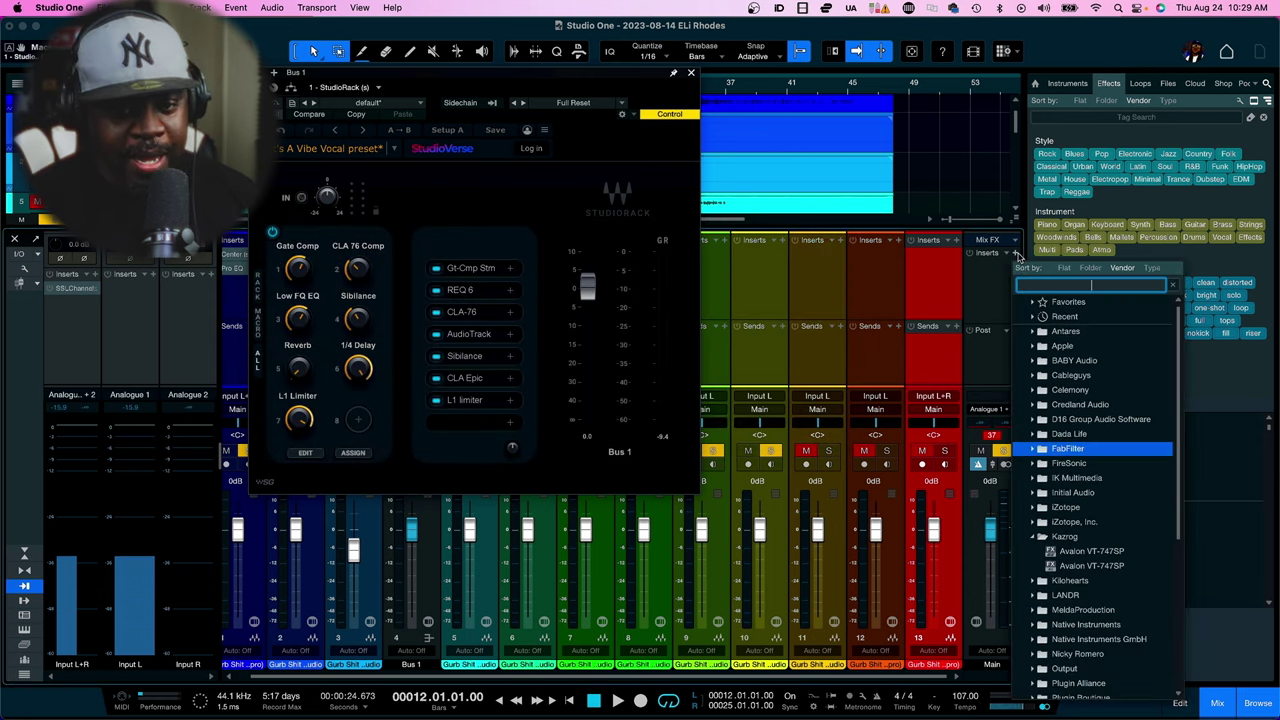
left_click(1100, 552)
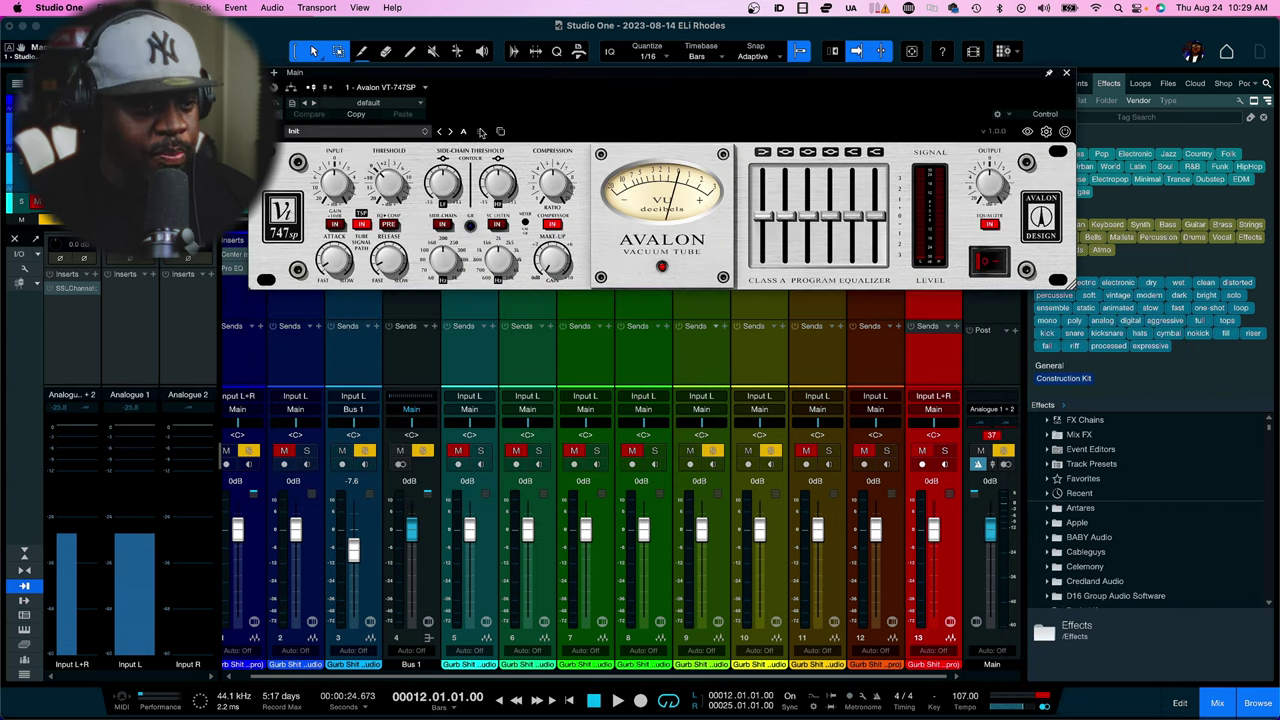
left_click_drag(475, 80, 640, 121)
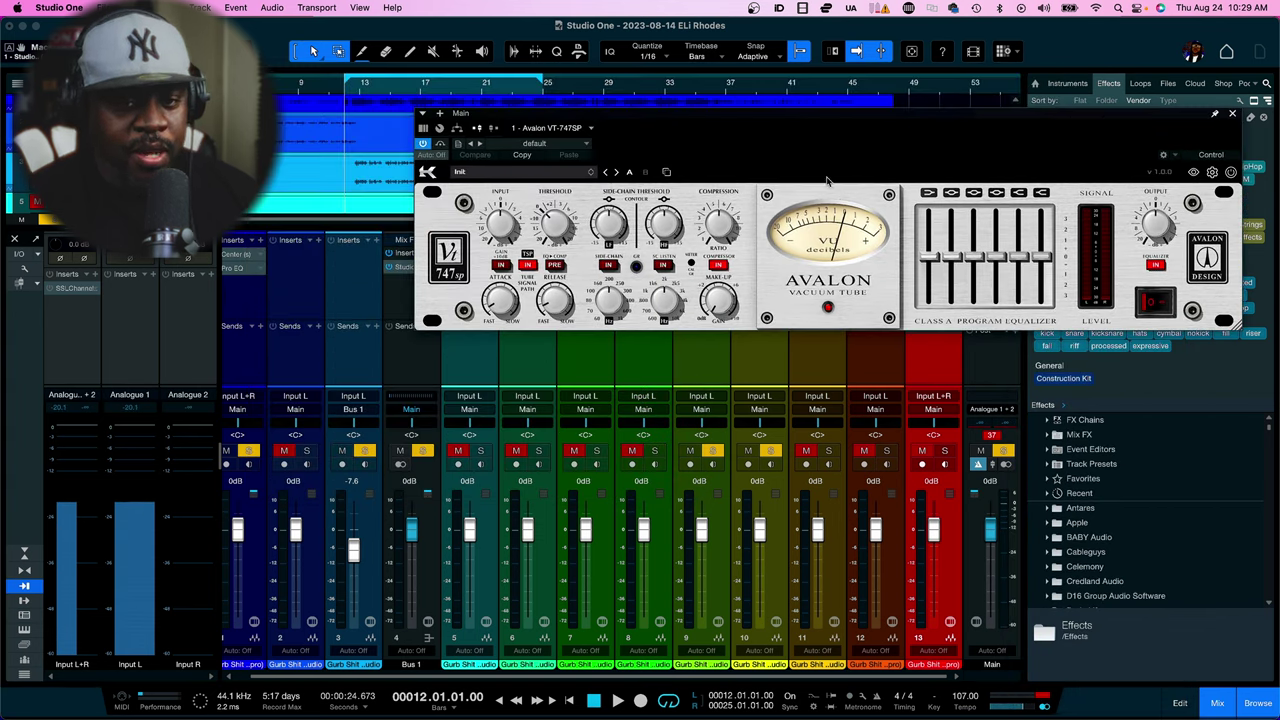
left_click(997, 258)
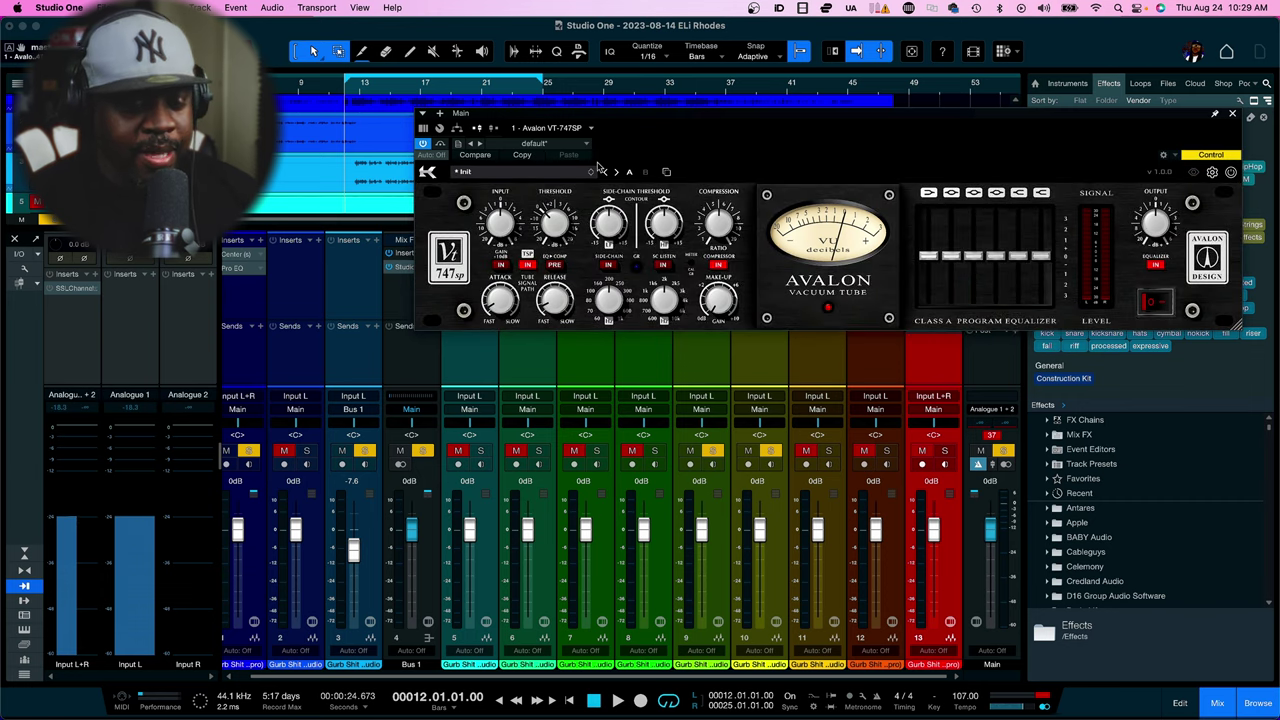
Load the Stereo Buss for Mixdown preset from the Avalon group and reposition the VT-747SP window
left_click(591, 174)
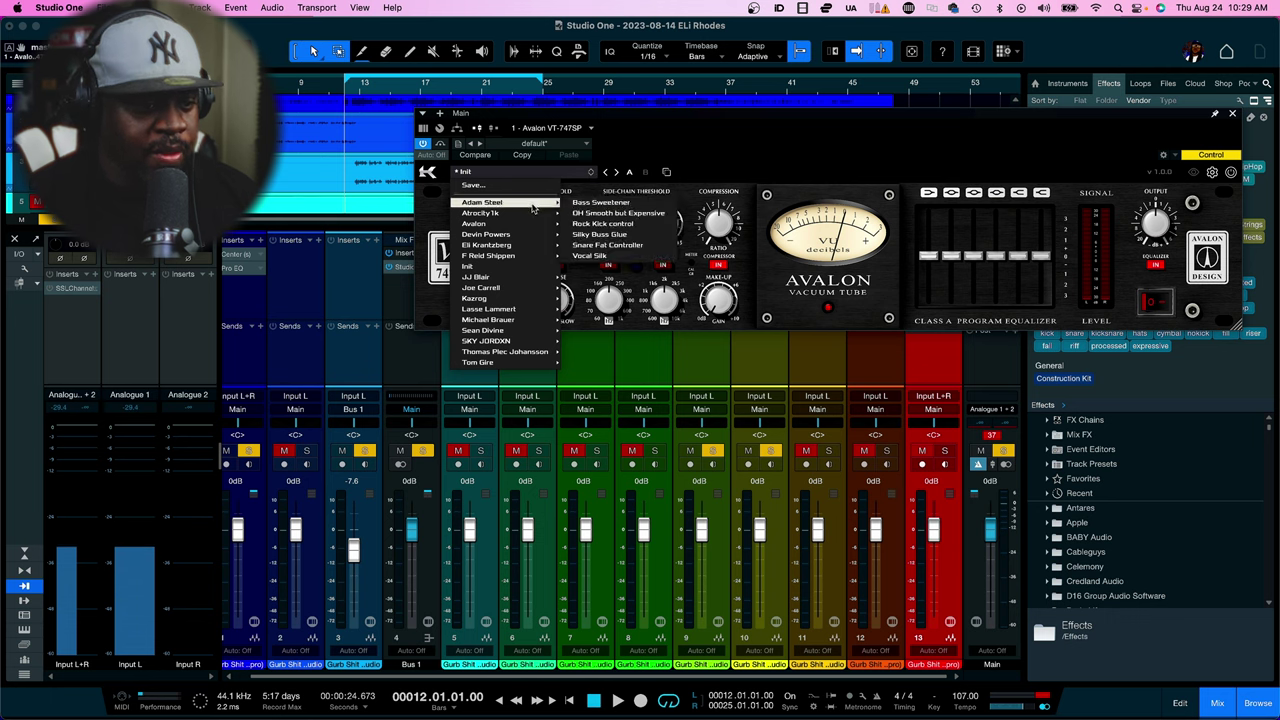
mouse_move(522, 214)
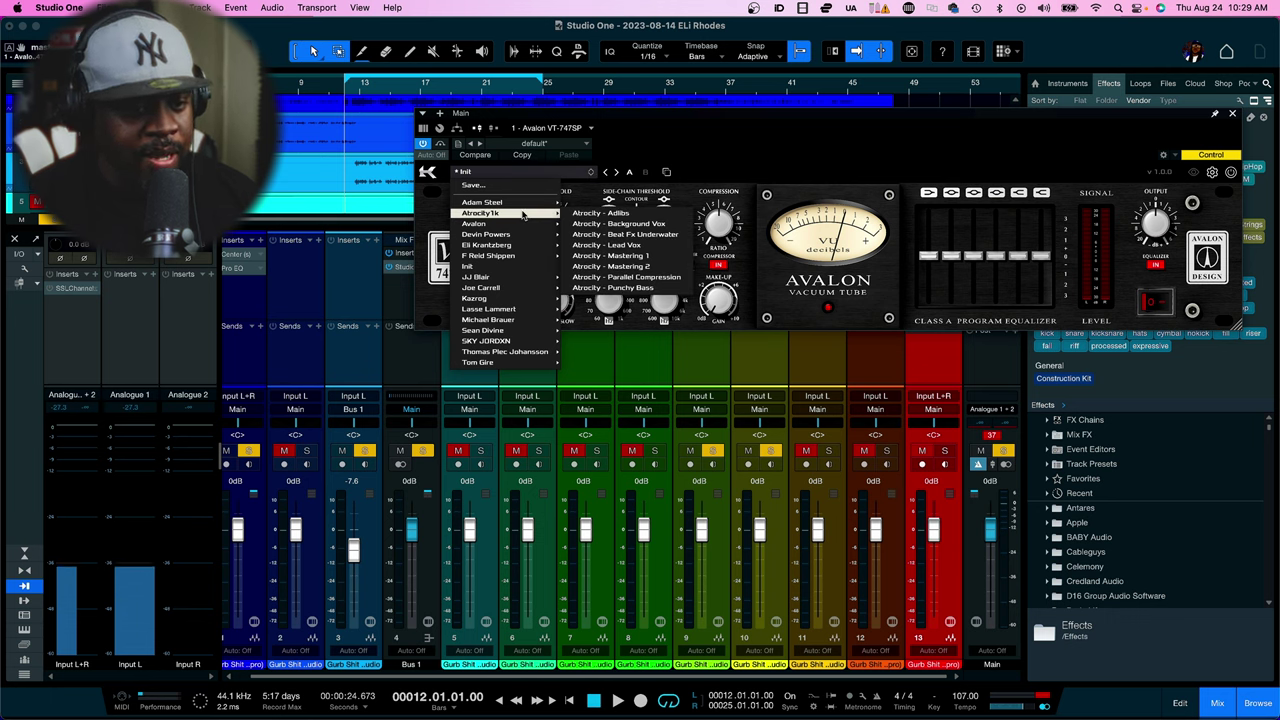
mouse_move(522, 246)
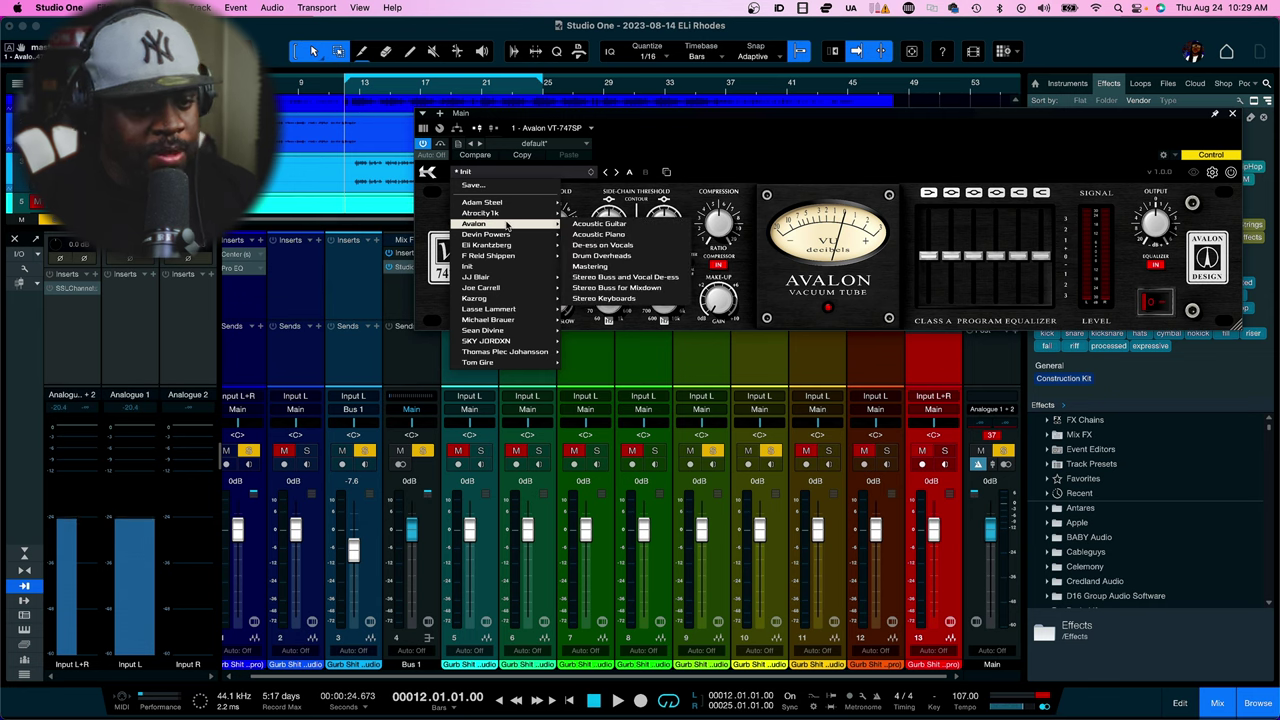
left_click(655, 289)
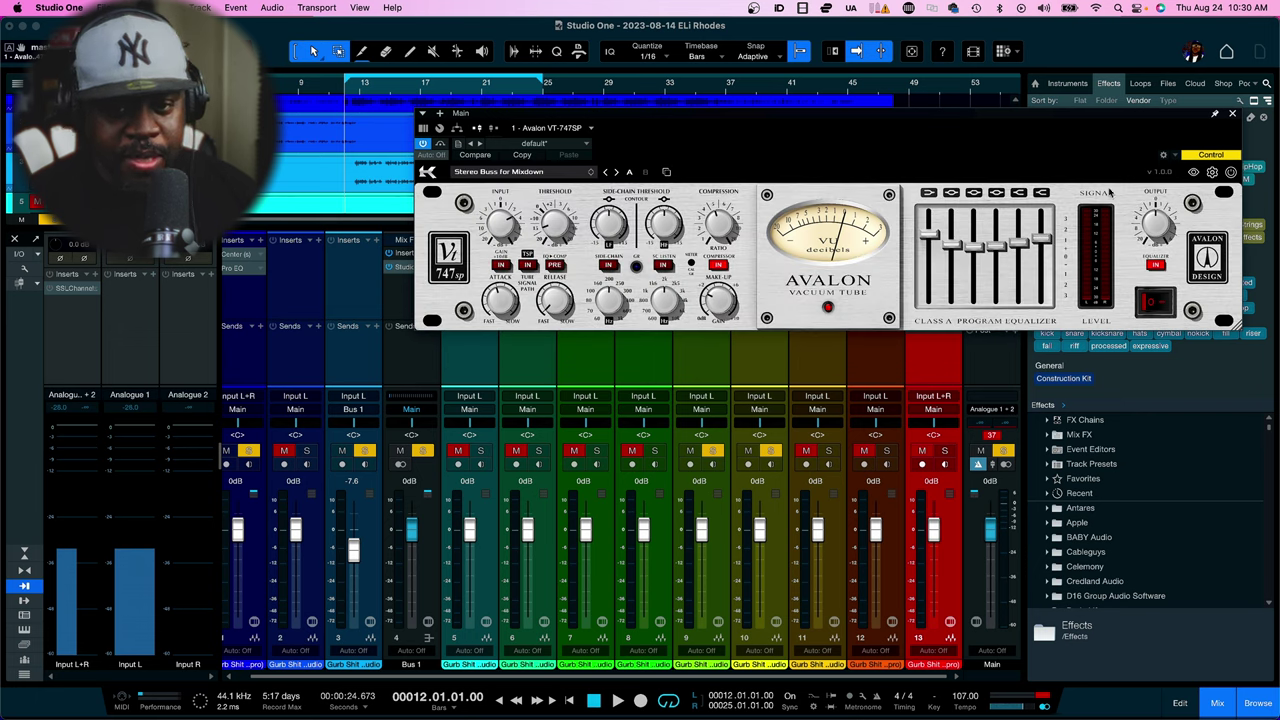
left_click_drag(1011, 116, 936, 82)
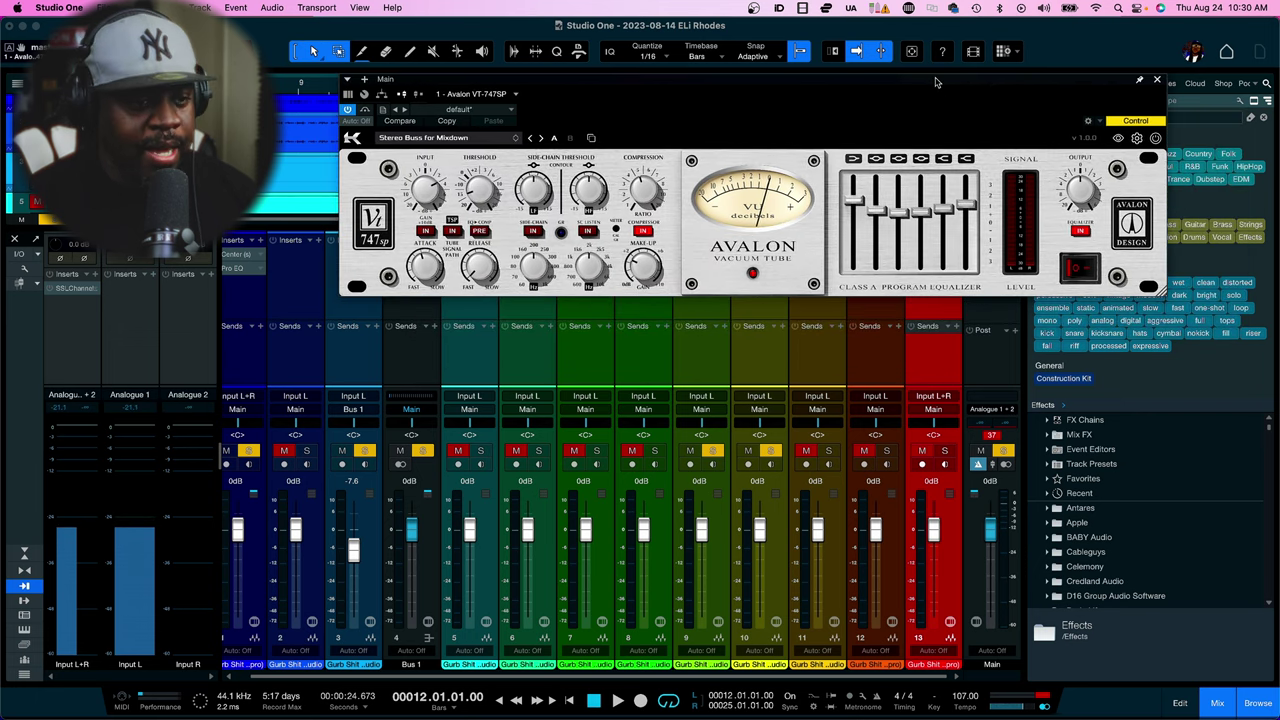
Compare the mix with the VT-747SP bypassed and active during playback, leaving the processor switched on
left_click(1079, 269)
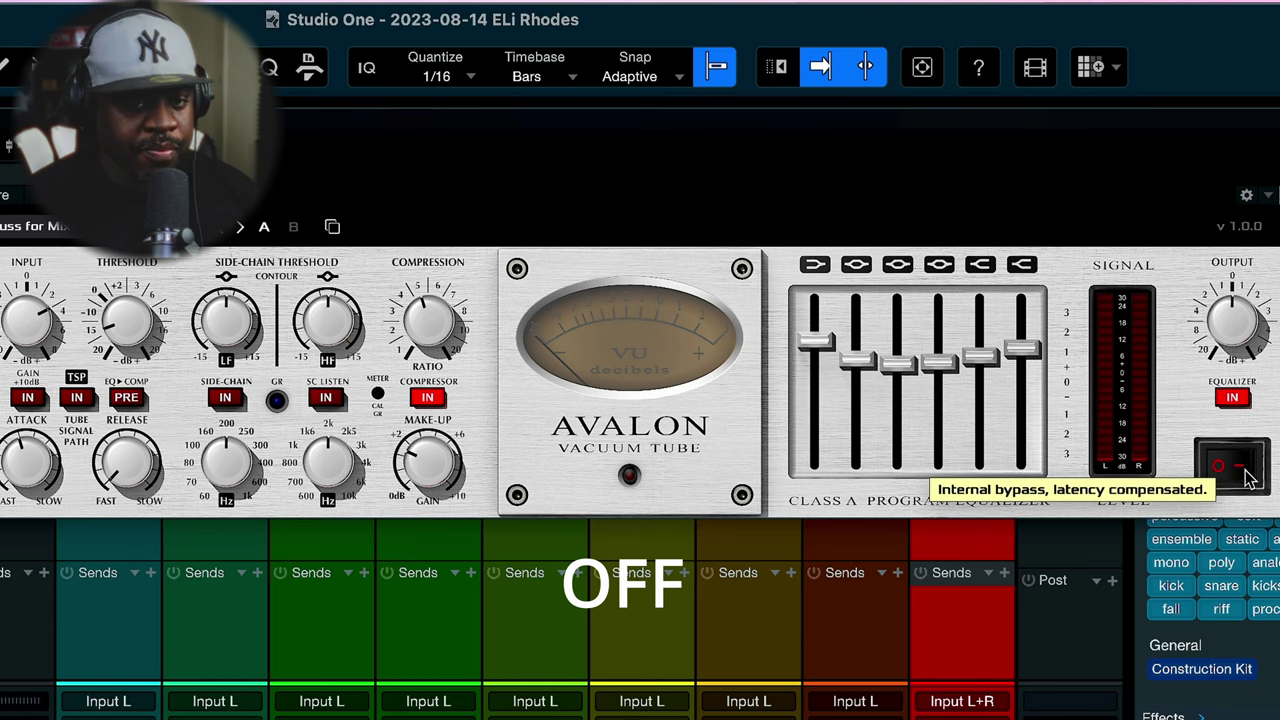
left_click(1247, 478)
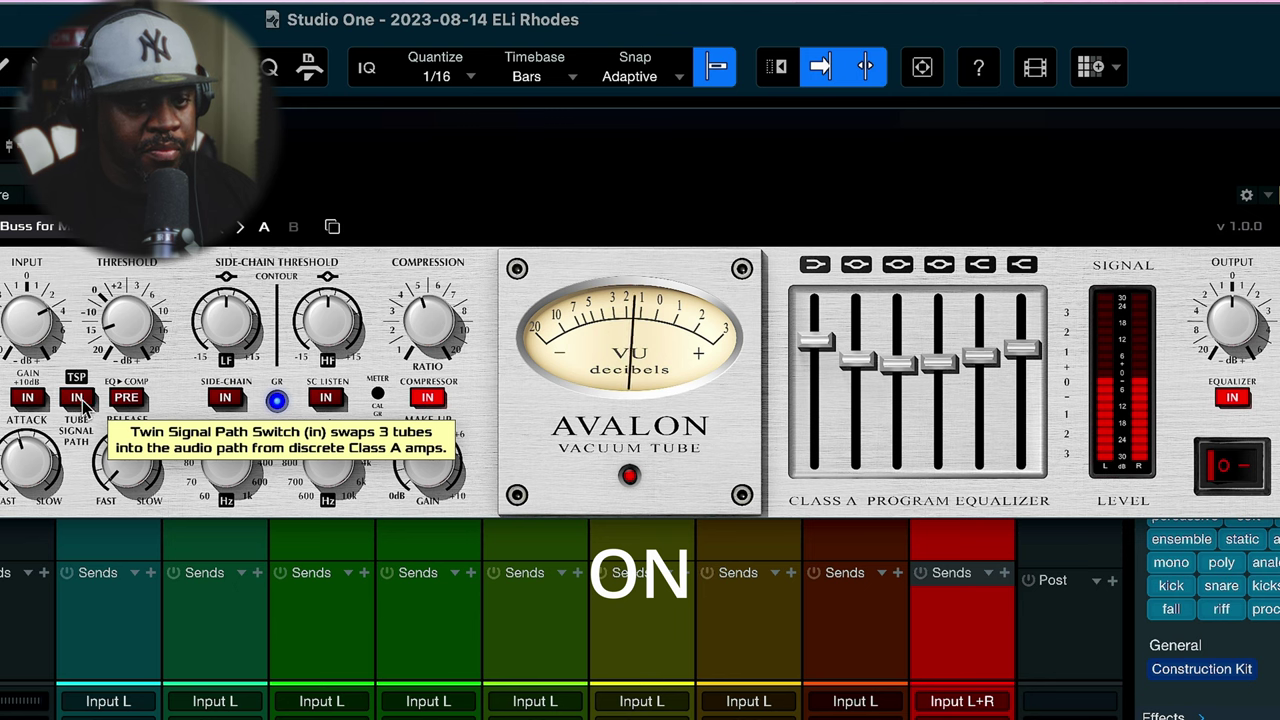
left_click(1222, 467)
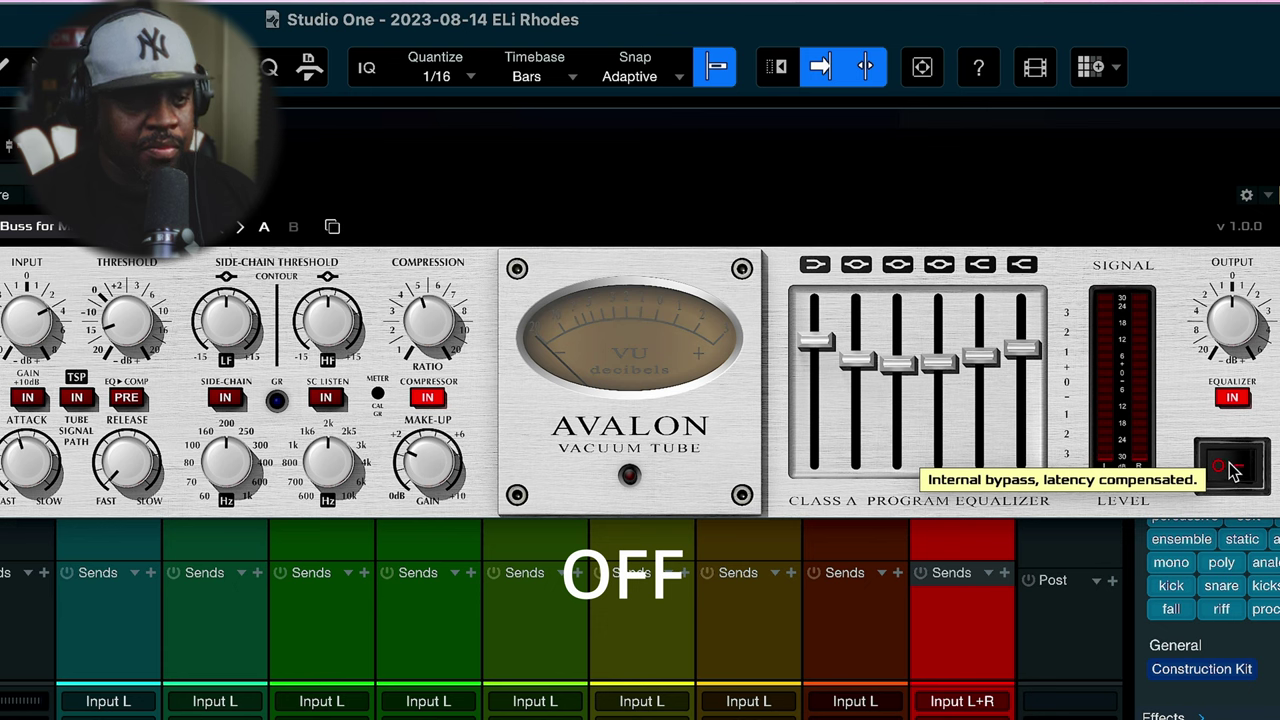
left_click(1230, 466)
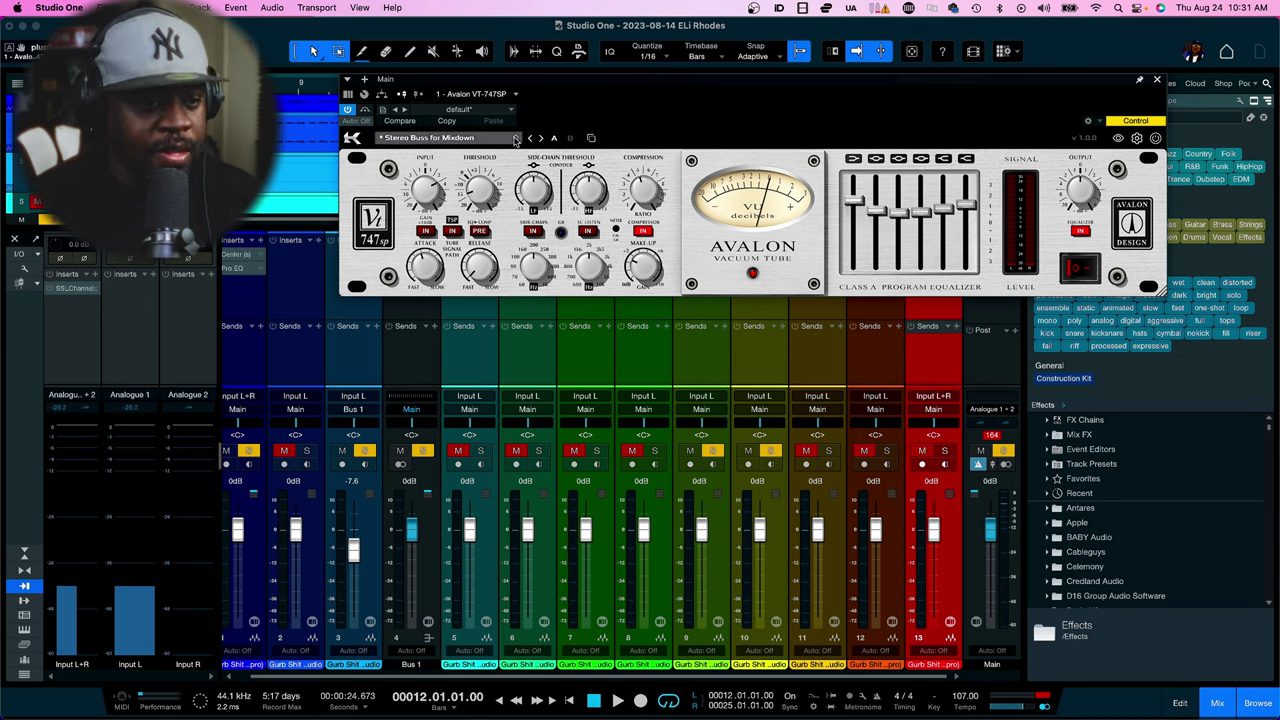
Load the Mastering preset from the Avalon group in the VT-747SP
left_click(440, 137)
mouse_move(432, 192)
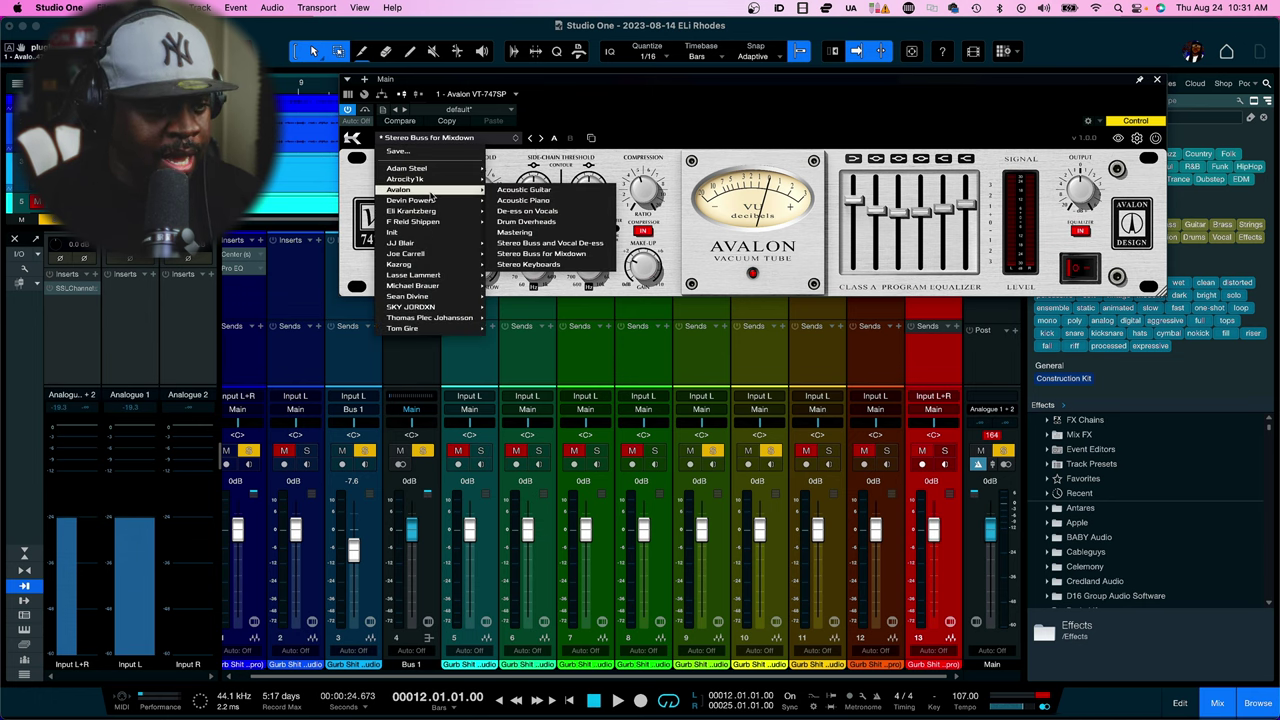
left_click(558, 233)
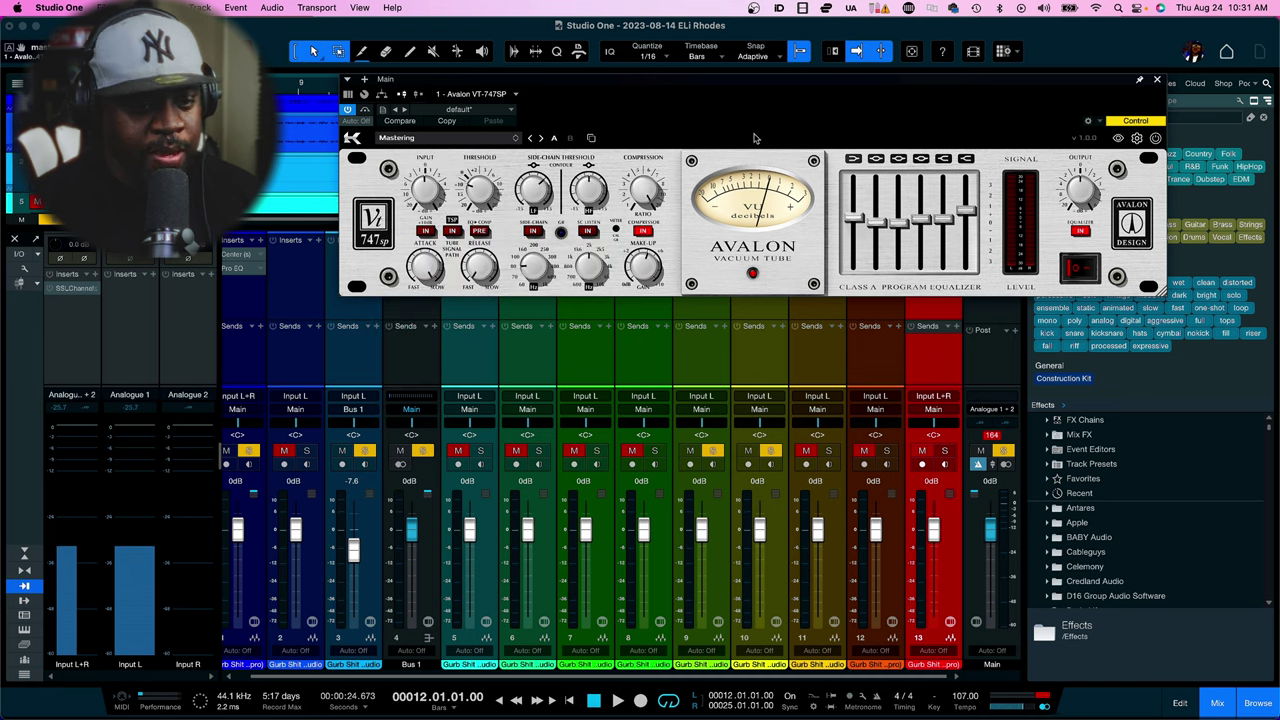
Compare the mix with the Mastering preset bypassed and active during playback, leaving the VT-747SP switched on and playback stopped
left_click(1077, 268)
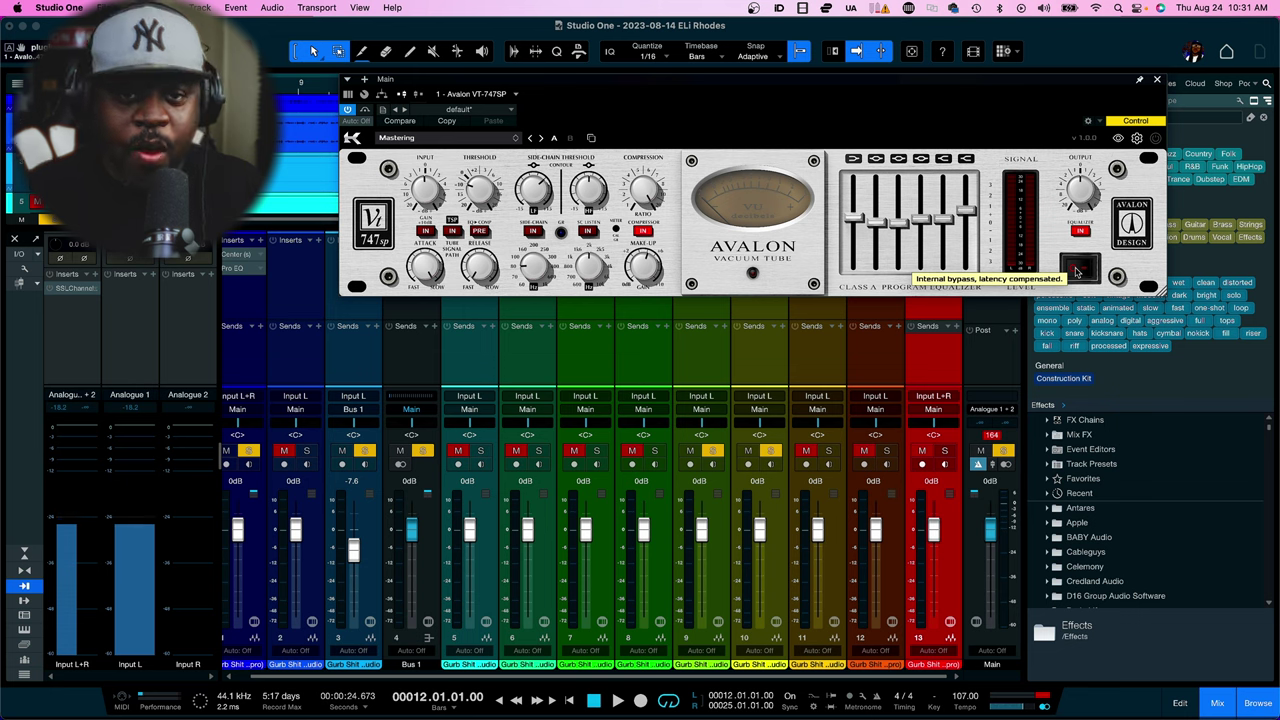
key("space")
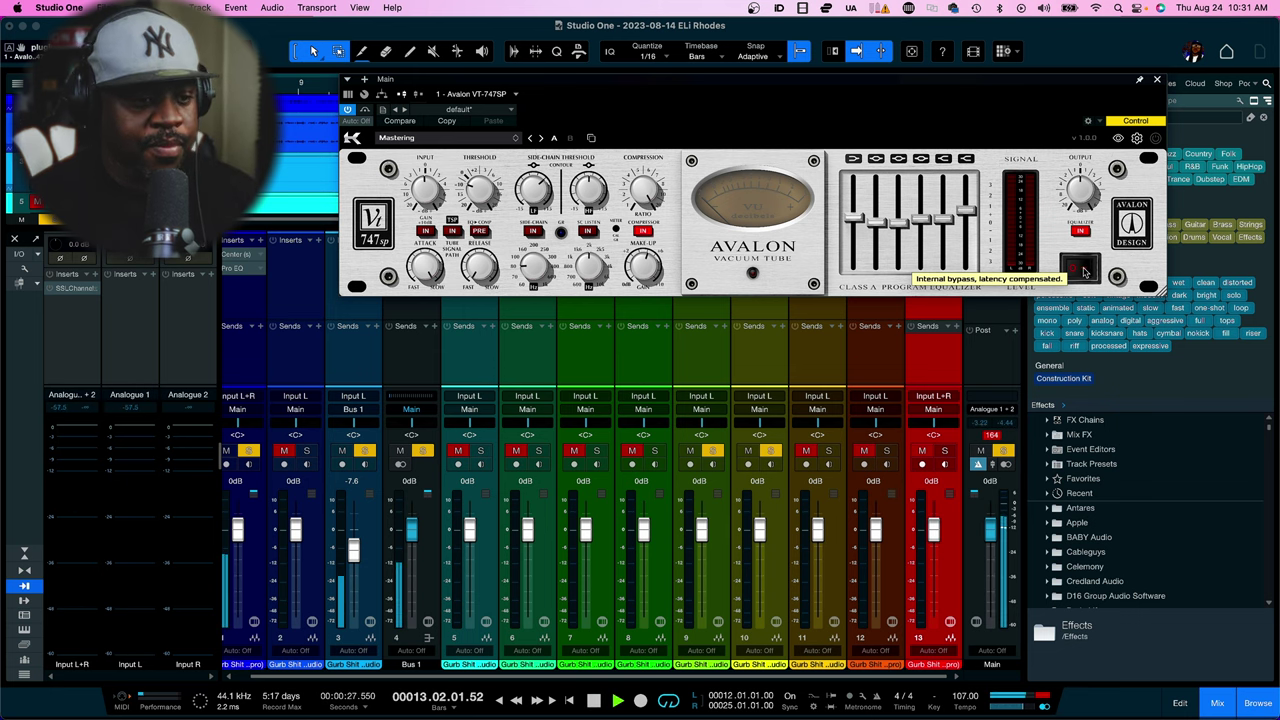
left_click(1082, 269)
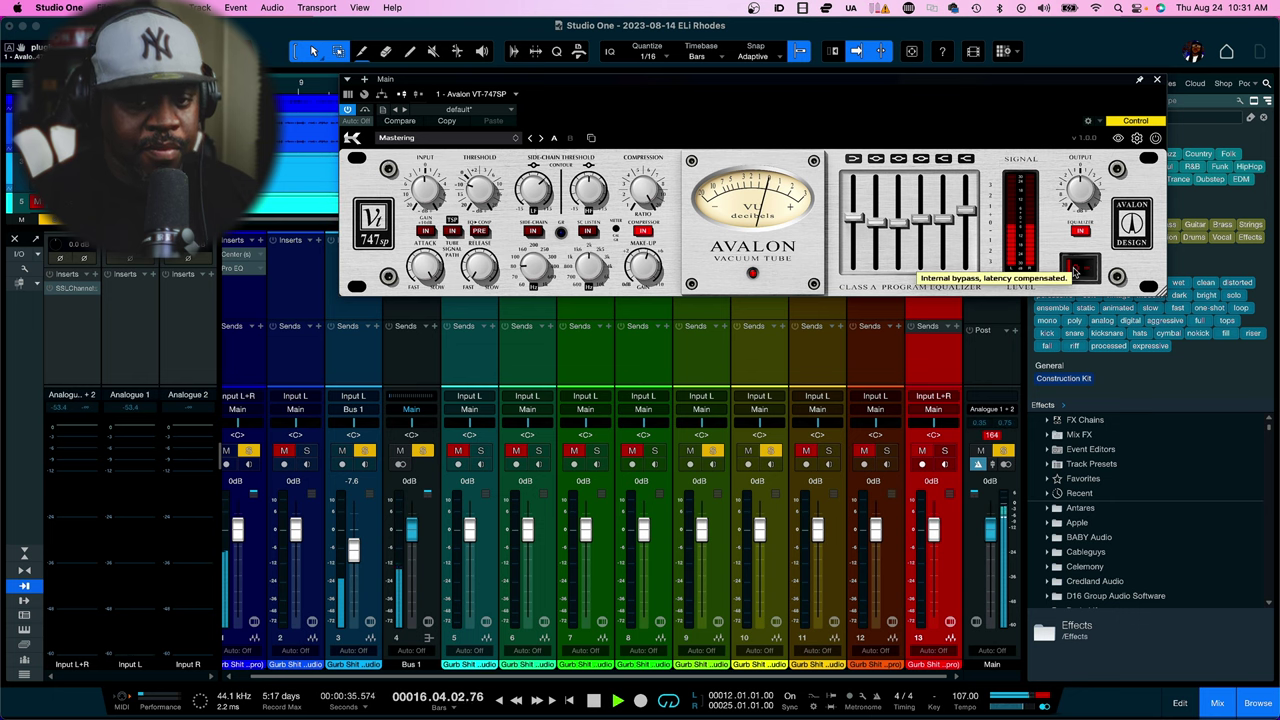
left_click(1078, 270)
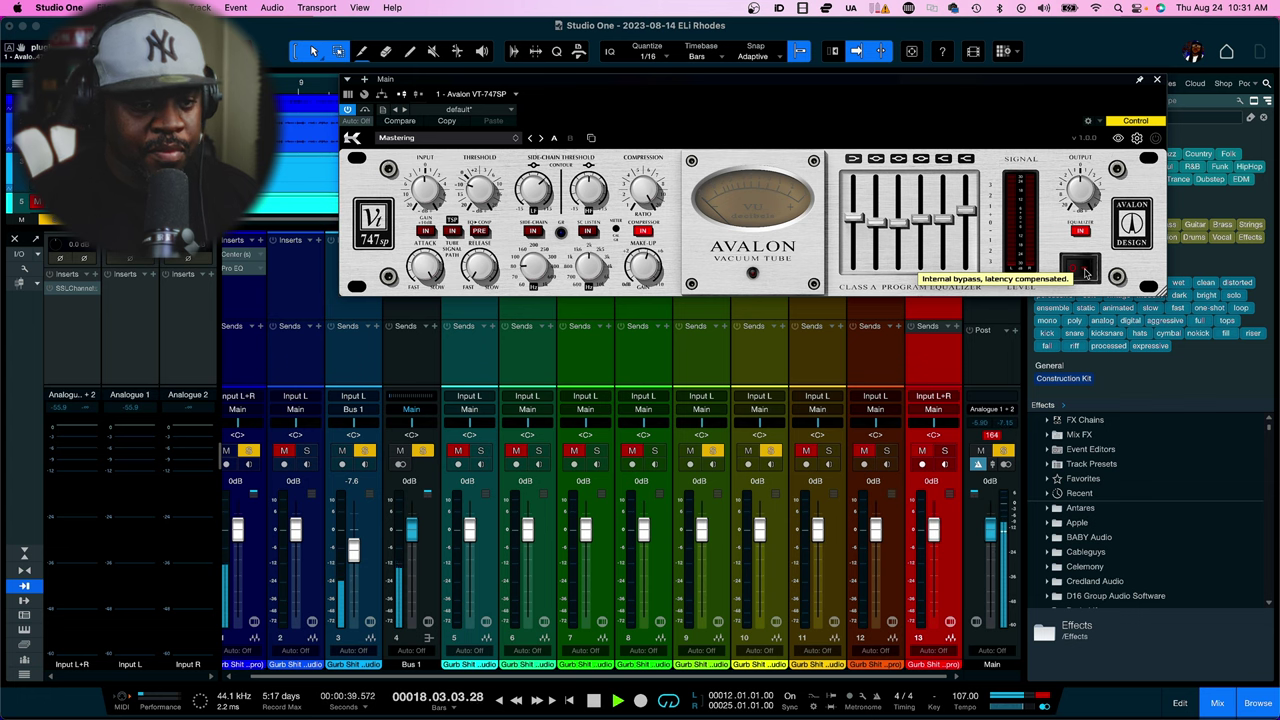
left_click(1082, 270)
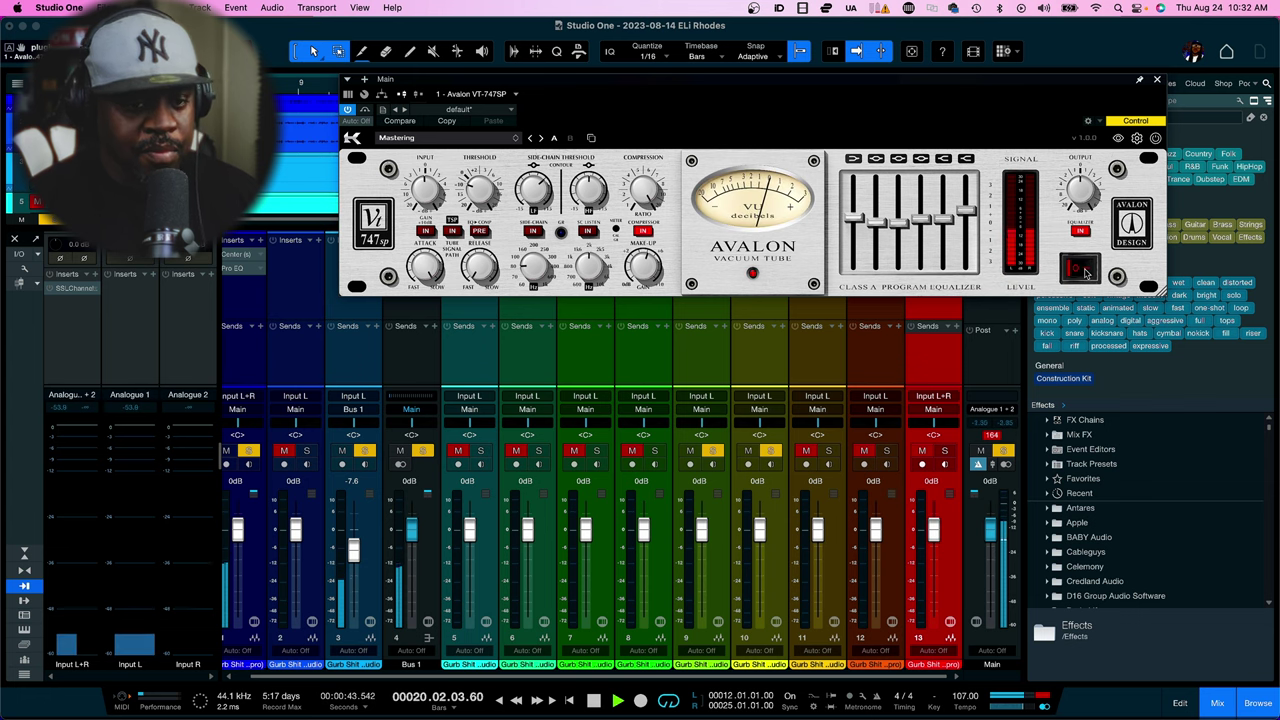
left_click(1086, 272)
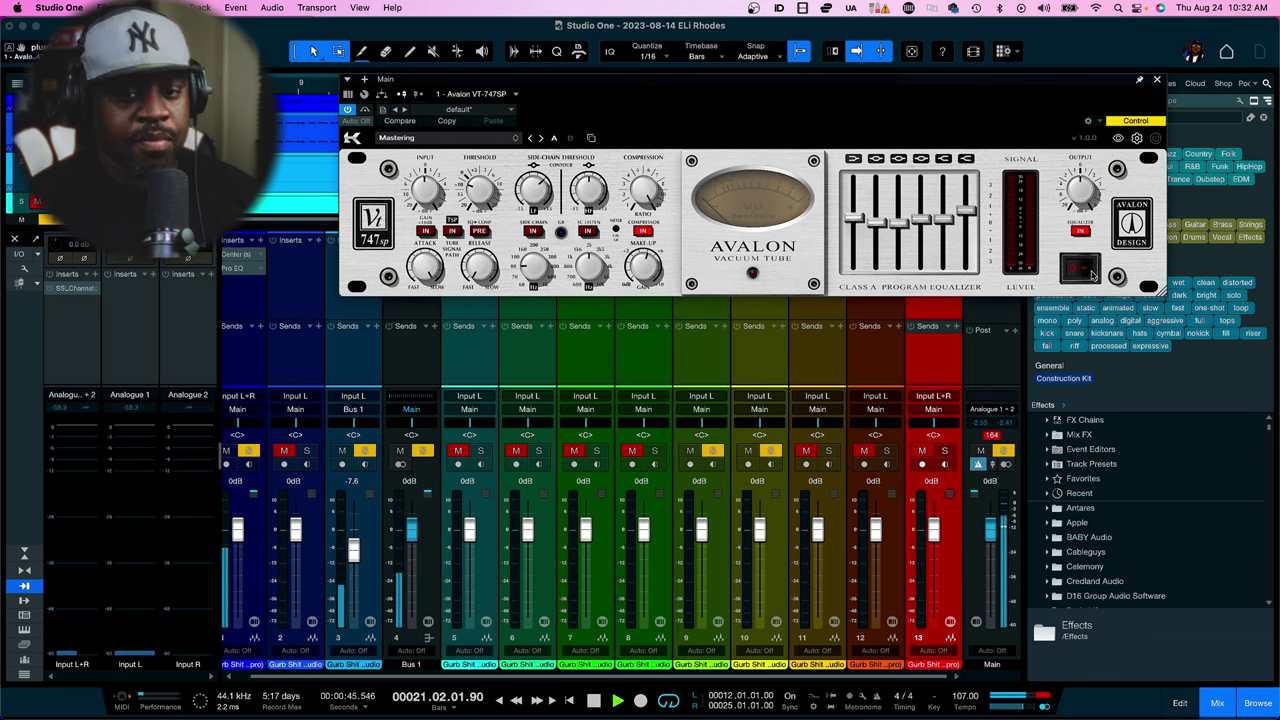
left_click(1087, 272)
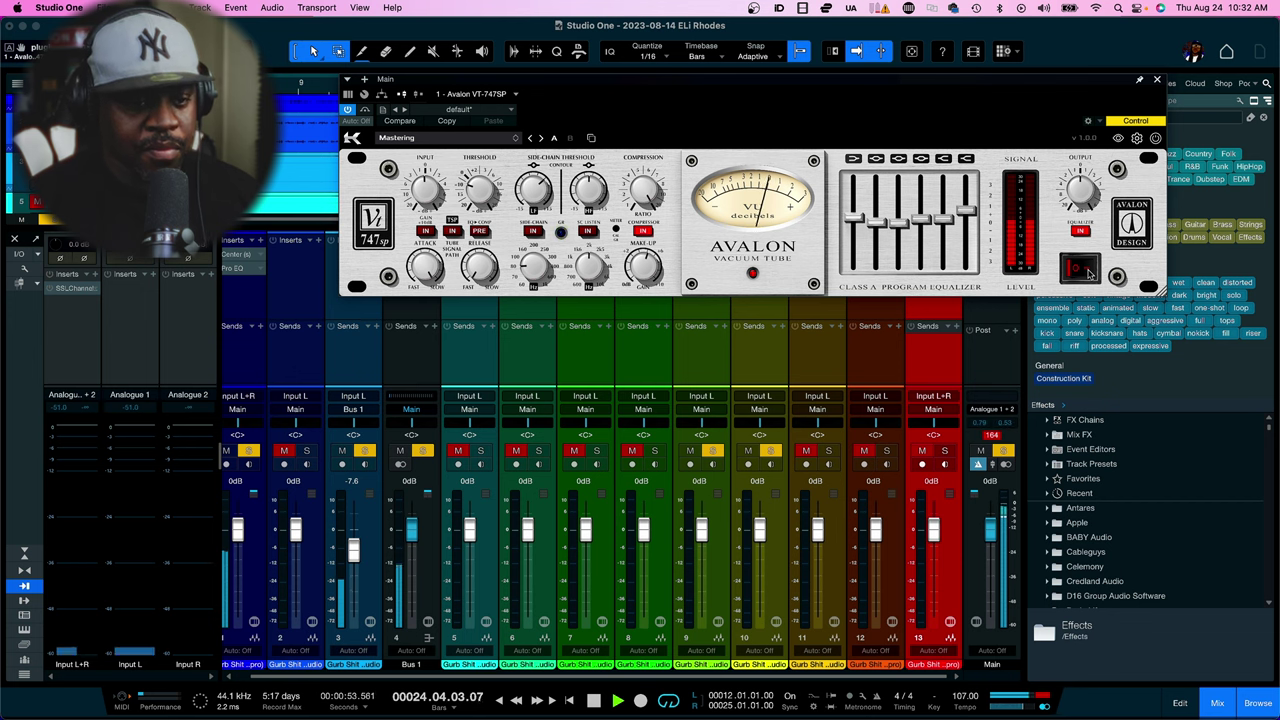
key("space")
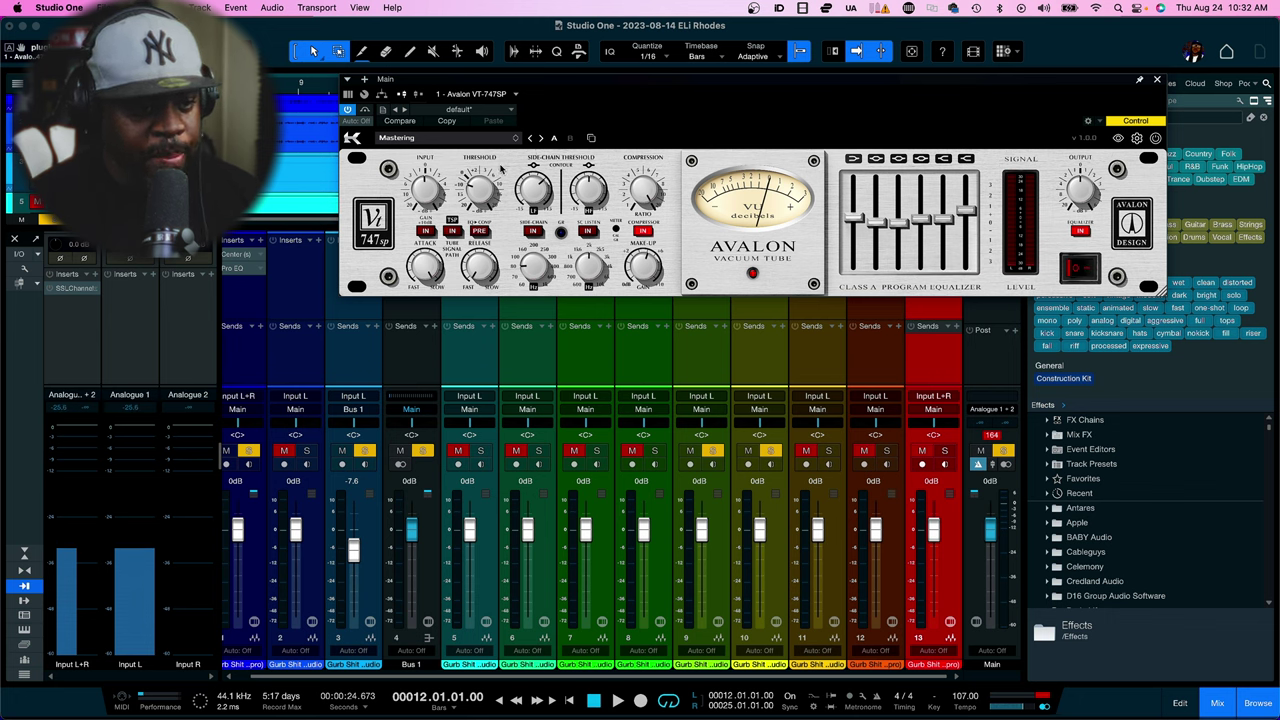
Replace the Mastering preset with the Init preset in the VT-747SP
left_click(440, 137)
mouse_move(439, 192)
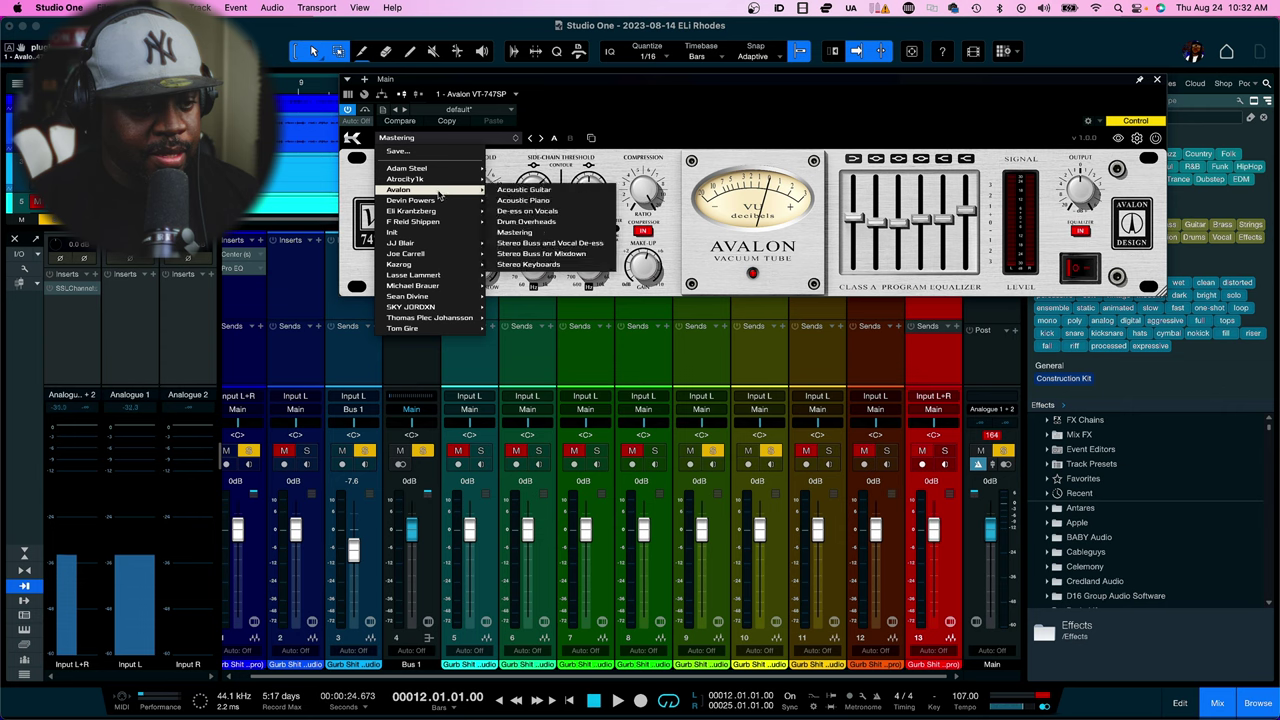
left_click(395, 232)
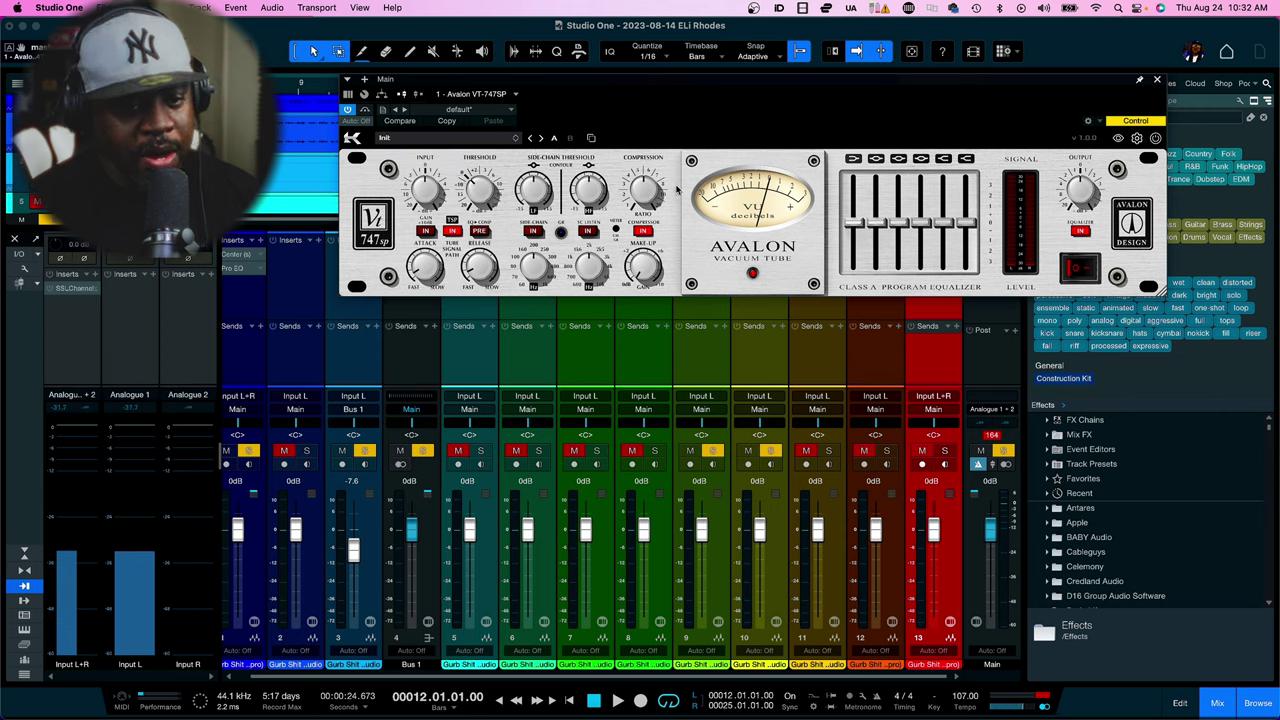
Adjust the VT-747SP compression ratio, release and attack while the mix plays
key("space")
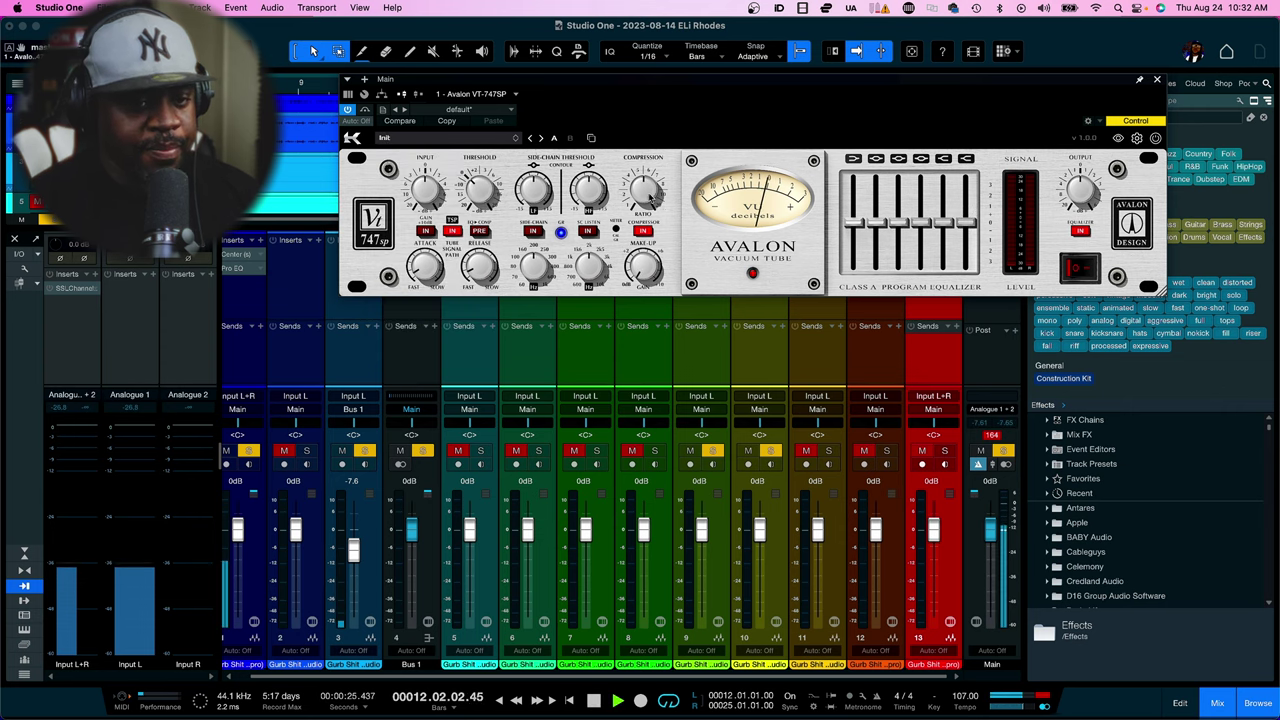
left_click_drag(645, 183, 635, 189)
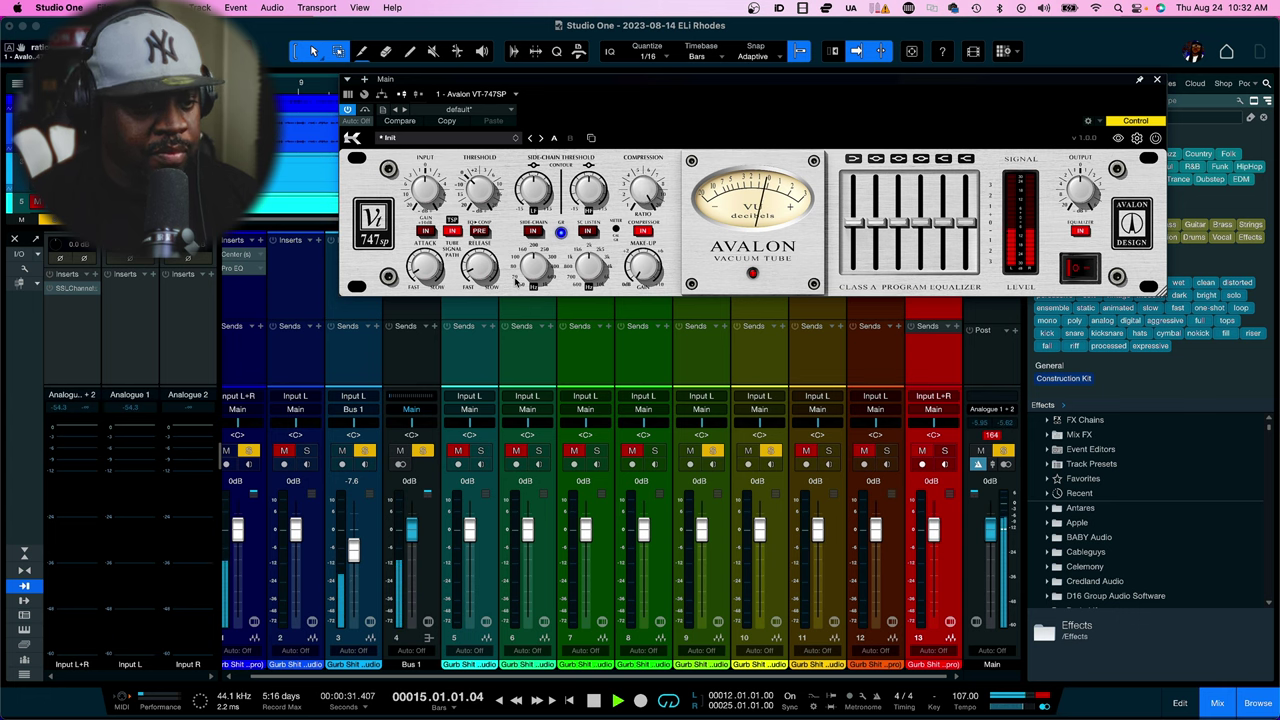
left_click_drag(483, 280, 484, 215)
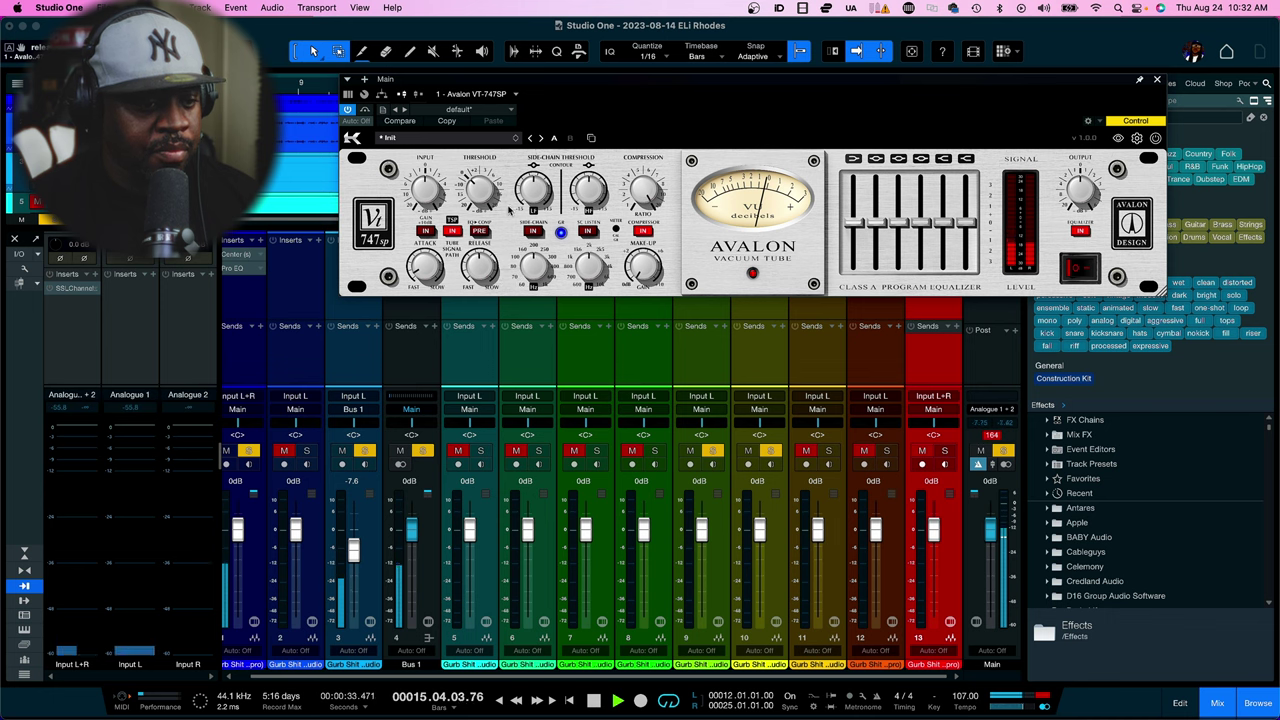
mouse_move(425, 262)
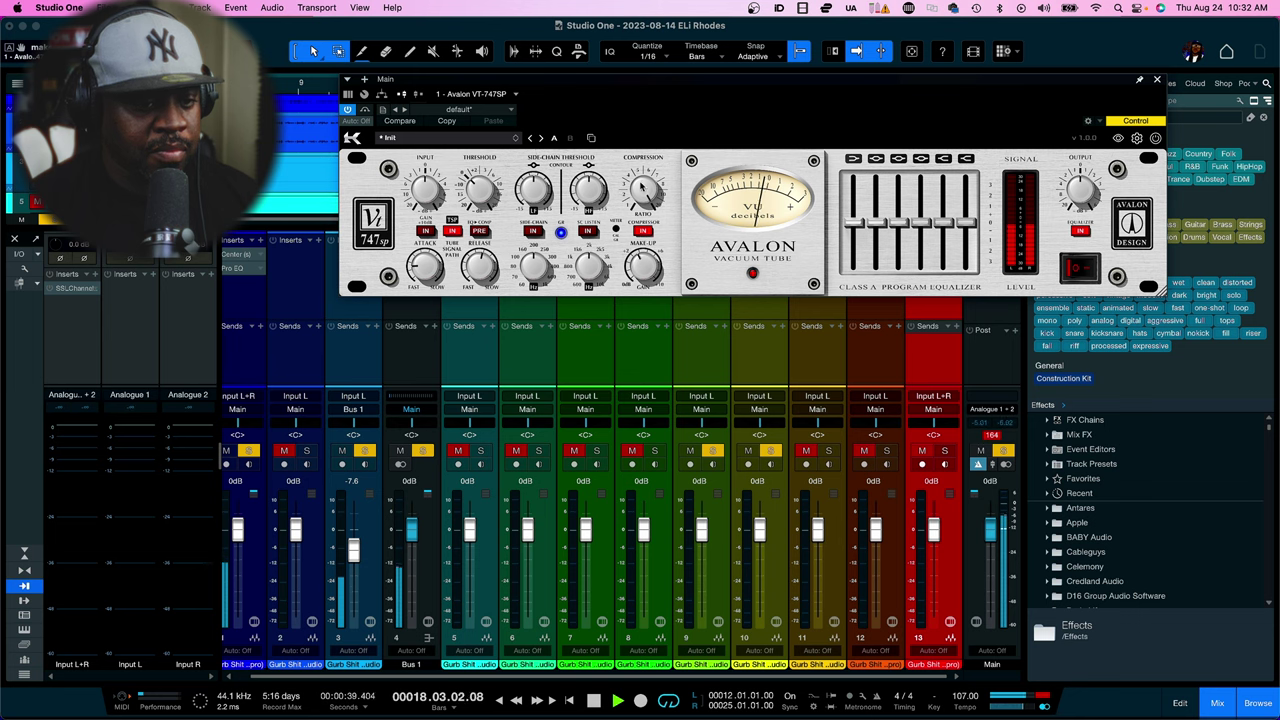
Boost the 32 kHz shelf, raise the neighbouring high band to about 1.7, and slightly lift the lowest equalizer band
mouse_move(966, 208)
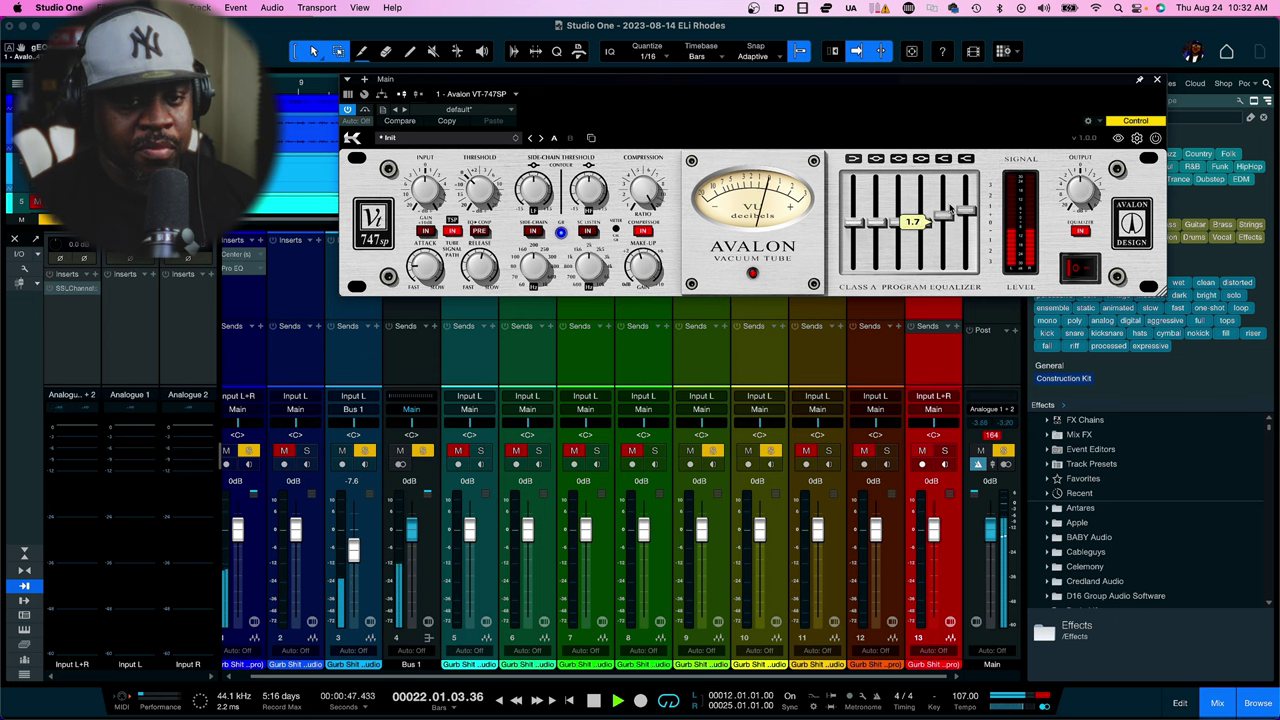
mouse_move(853, 226)
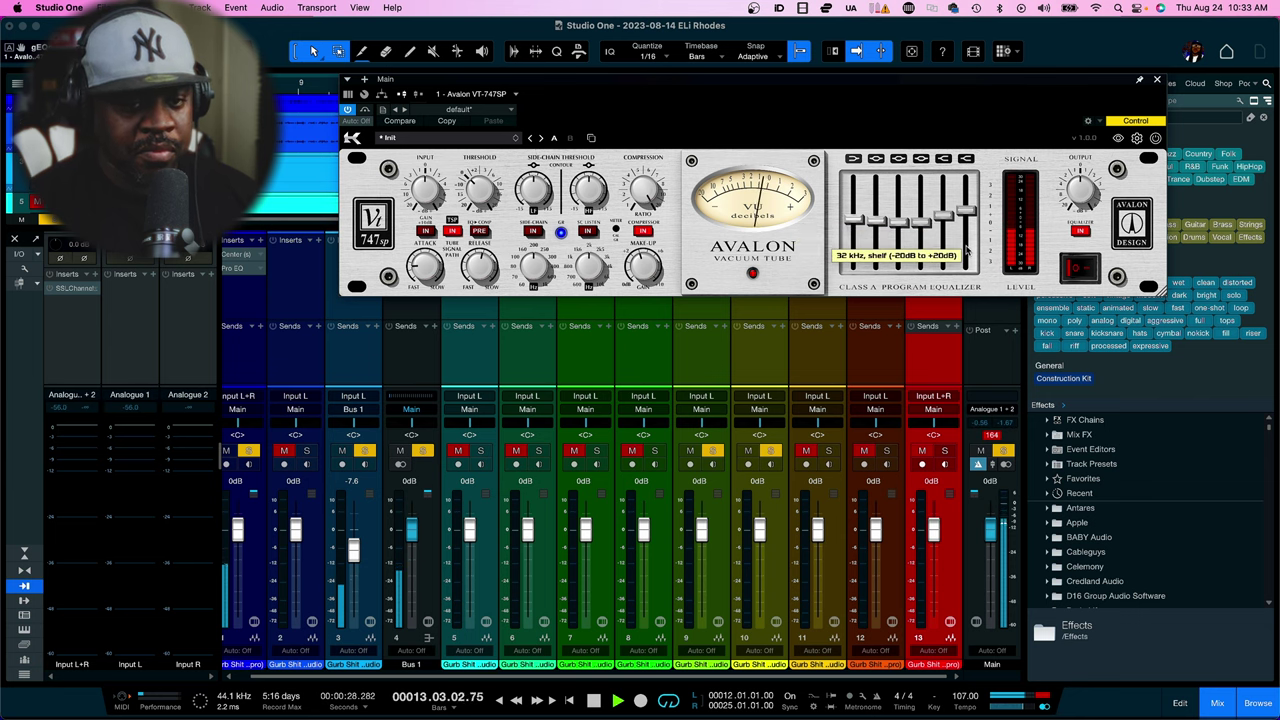
Compare the custom VT-747SP settings bypassed and active, leave the processor switched on, stop playback and close its window
left_click(1080, 268)
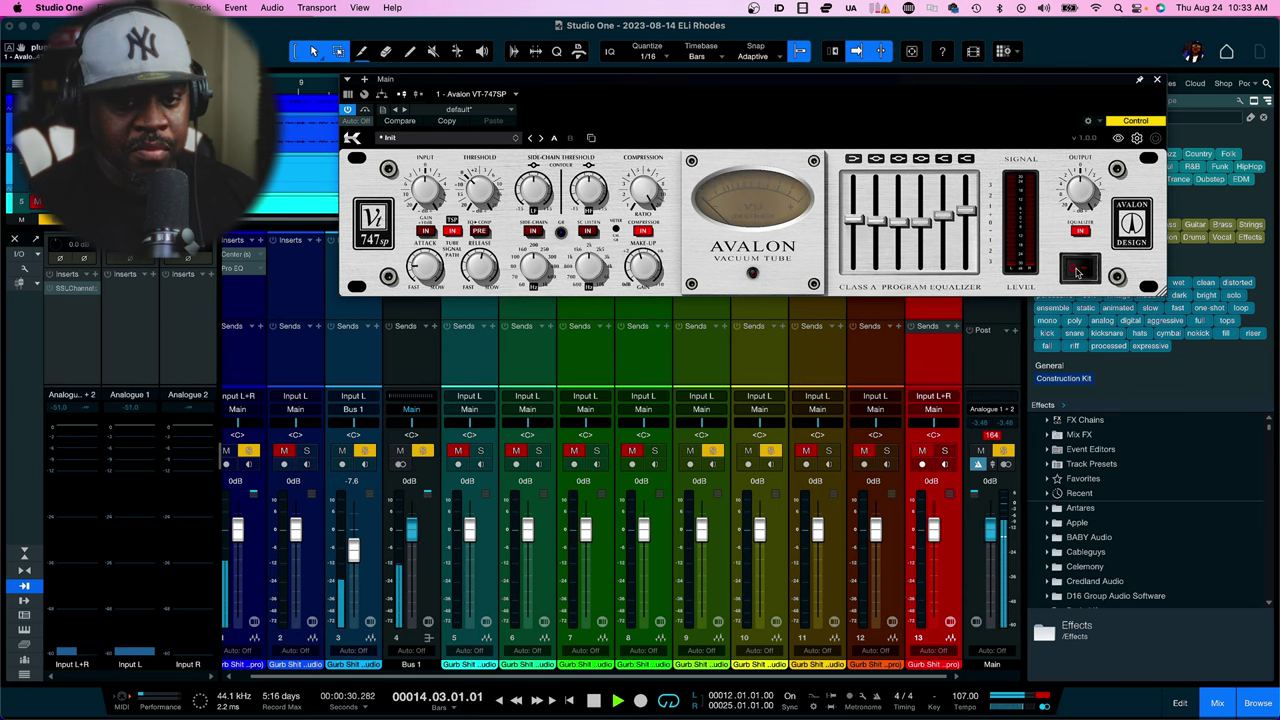
left_click(1082, 269)
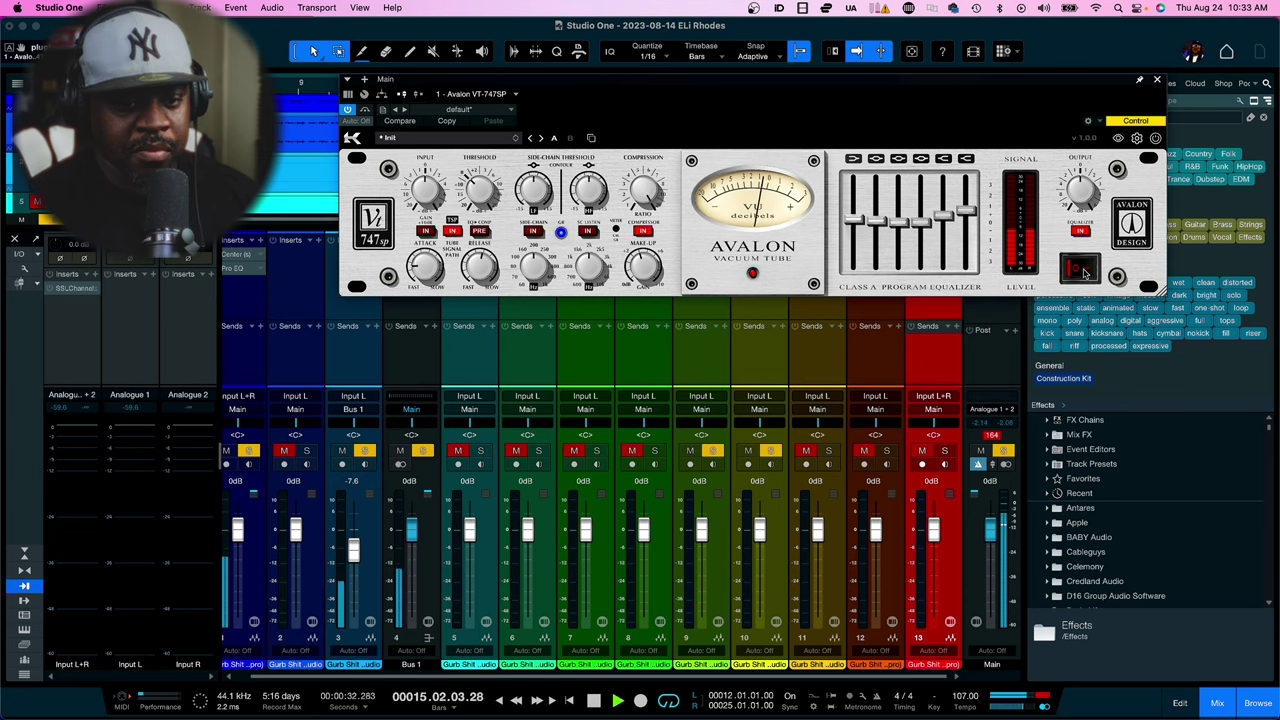
key("space")
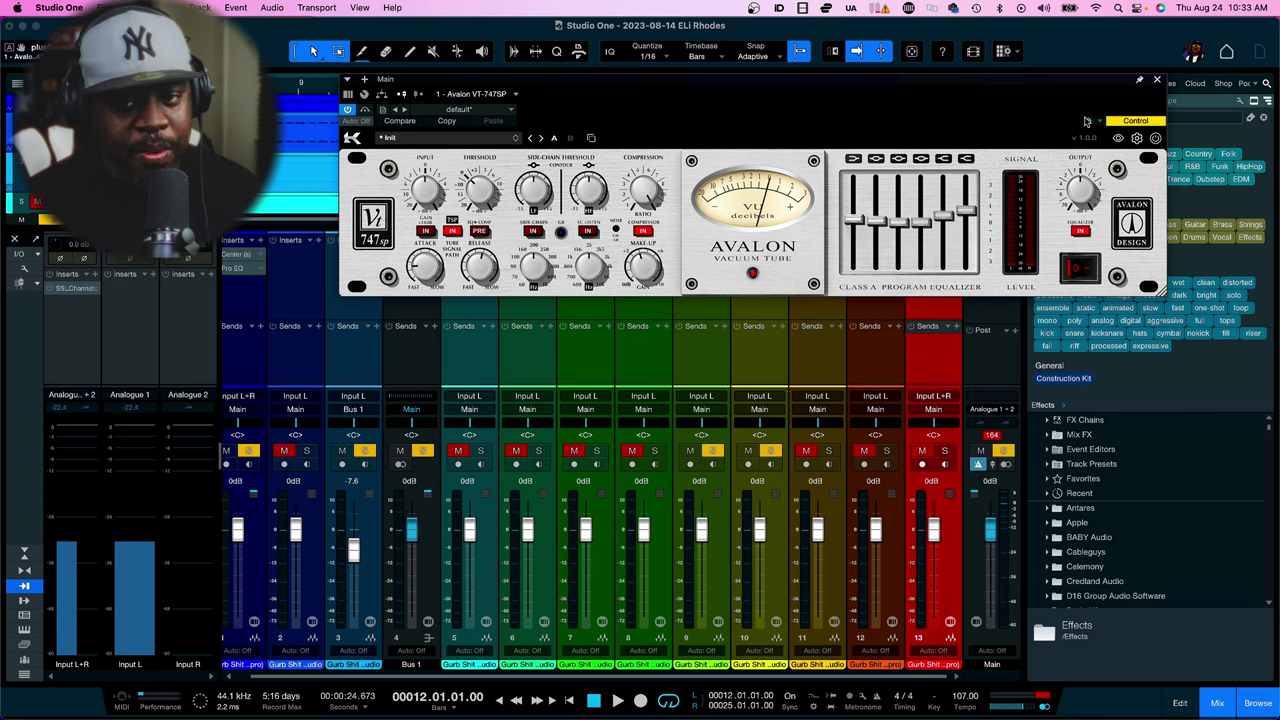
left_click(1157, 80)
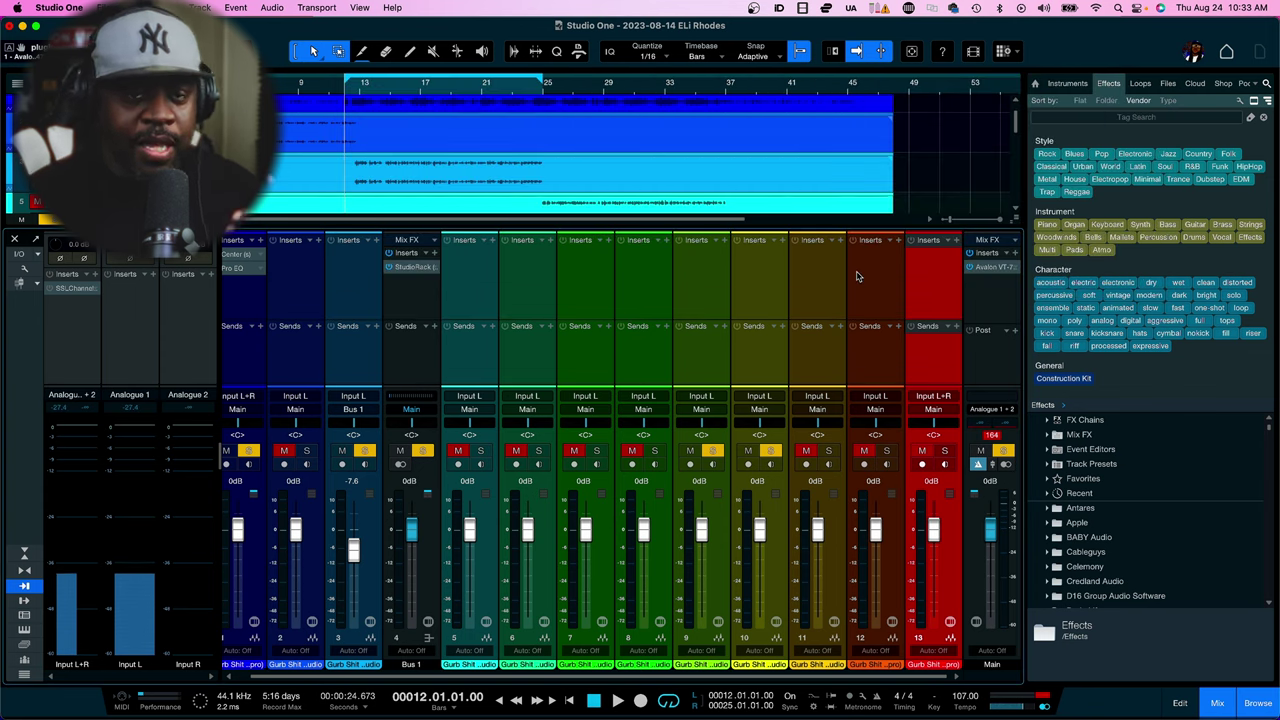